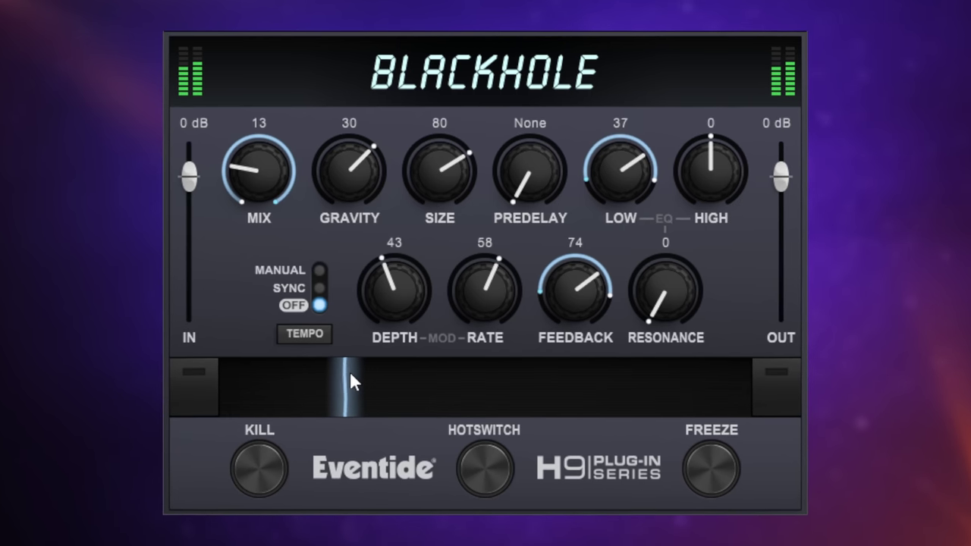
Morph Blackhole's ribbon so MIX reaches 39, LOW drops to -7 and FEEDBACK to 52.
{"action": "left_click_drag", "start_coordinate": [350, 374], "coordinate": [516, 397]}
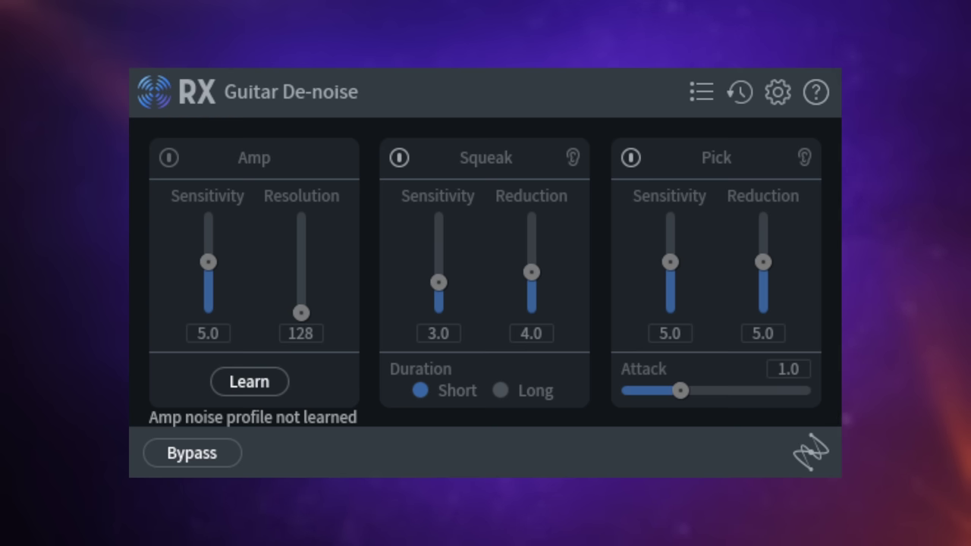
Enable Squeak removal, ease Distort down, view Nectar's De-Esser and EQ 2, and set Neoverb Reflections to 32.
{"action": "left_click", "coordinate": [399, 157]}
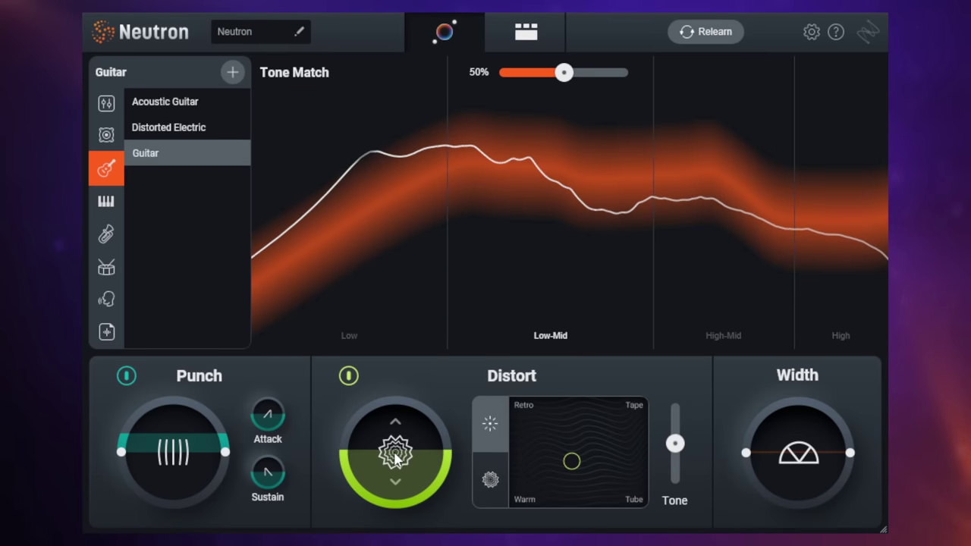
{"action": "left_click_drag", "start_coordinate": [396, 468], "coordinate": [403, 478]}
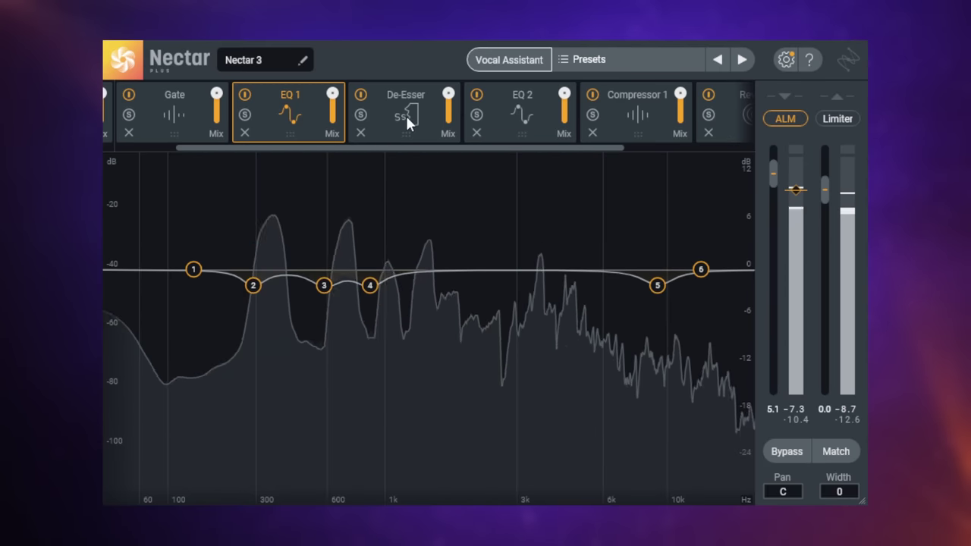
{"action": "left_click", "coordinate": [406, 115]}
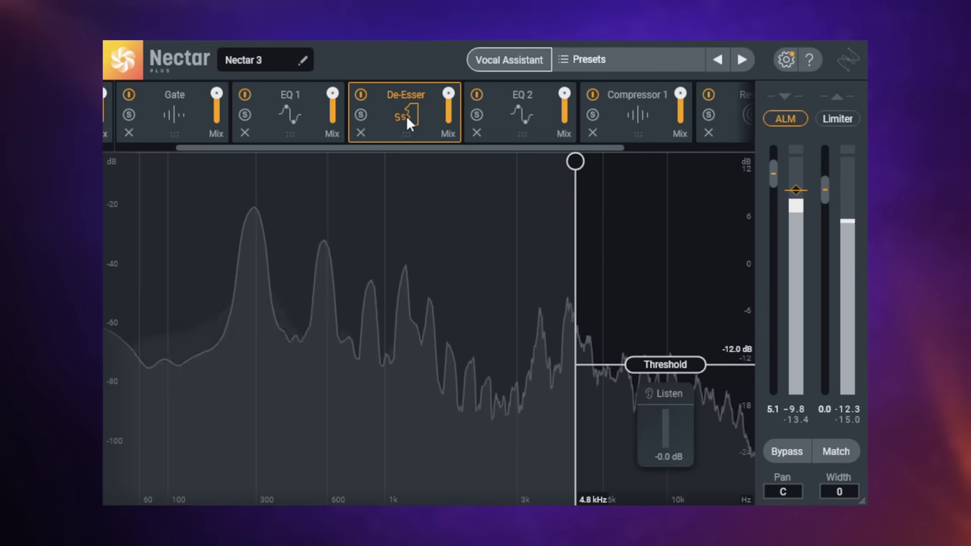
{"action": "left_click", "coordinate": [521, 108]}
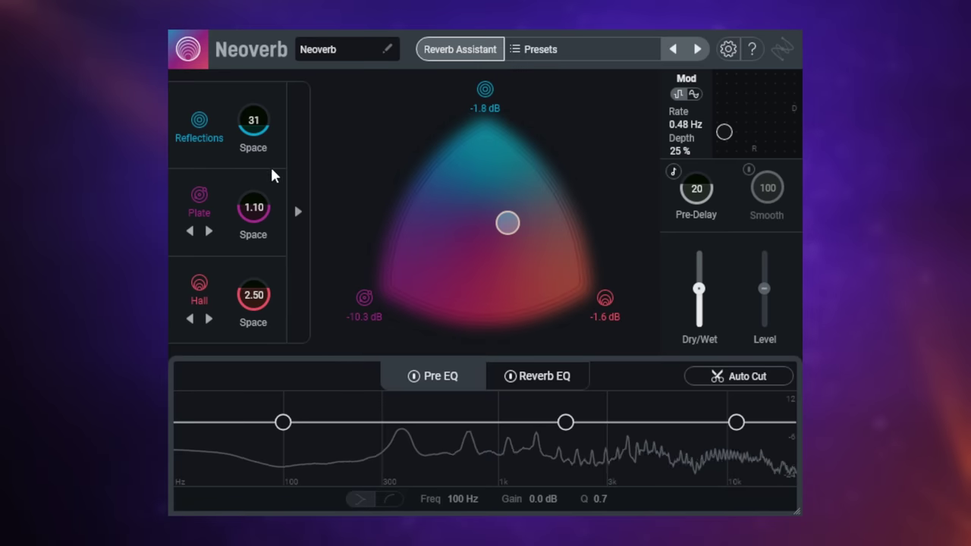
{"action": "left_click_drag", "start_coordinate": [260, 132], "coordinate": [266, 87]}
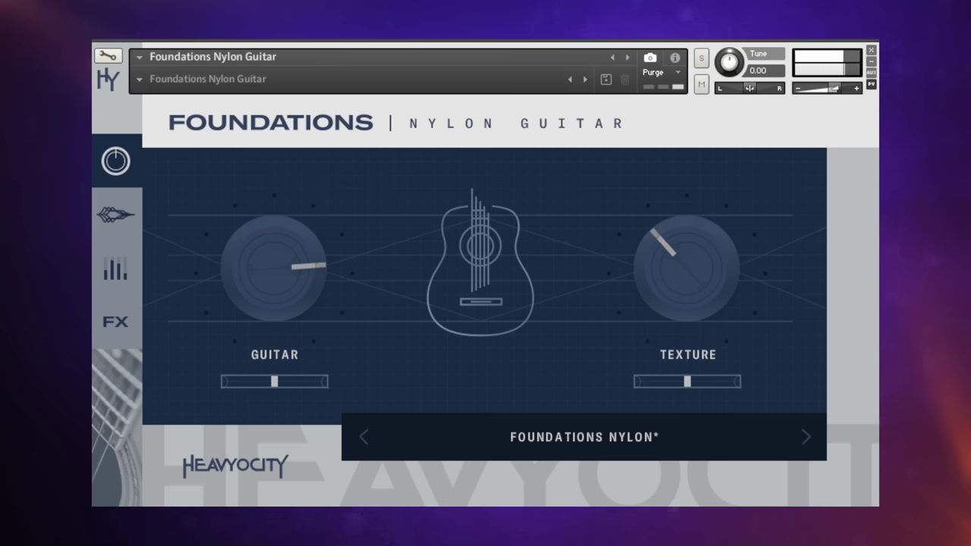
Browse the amp envelope, arpeggiator and Punch/Delay pages, then raise Texture level to -19.5 dB.
{"action": "left_click", "coordinate": [118, 213]}
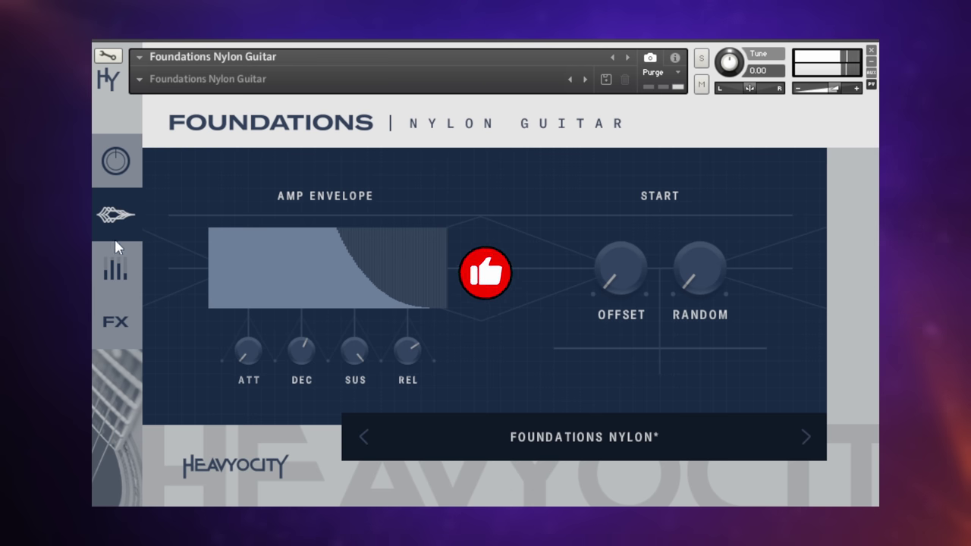
{"action": "left_click", "coordinate": [116, 273]}
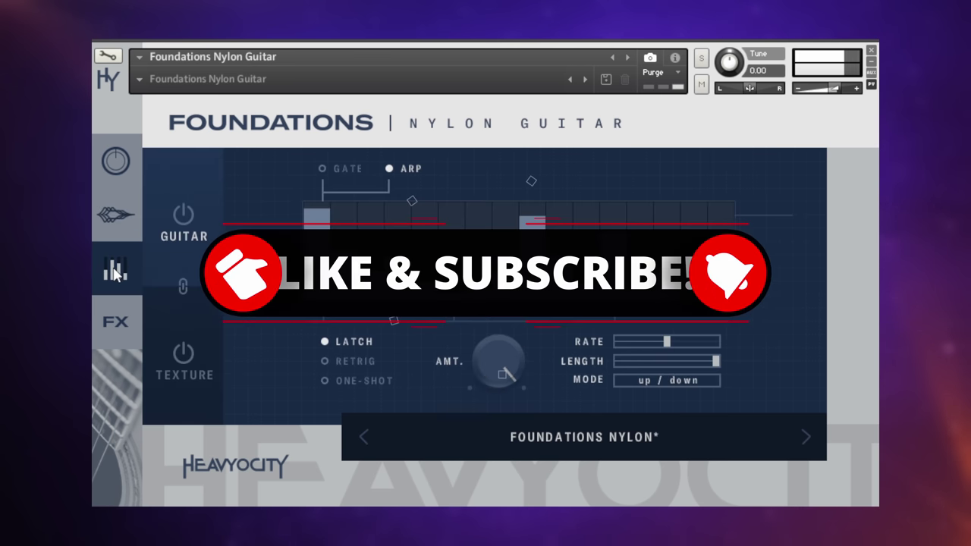
{"action": "left_click", "coordinate": [109, 323]}
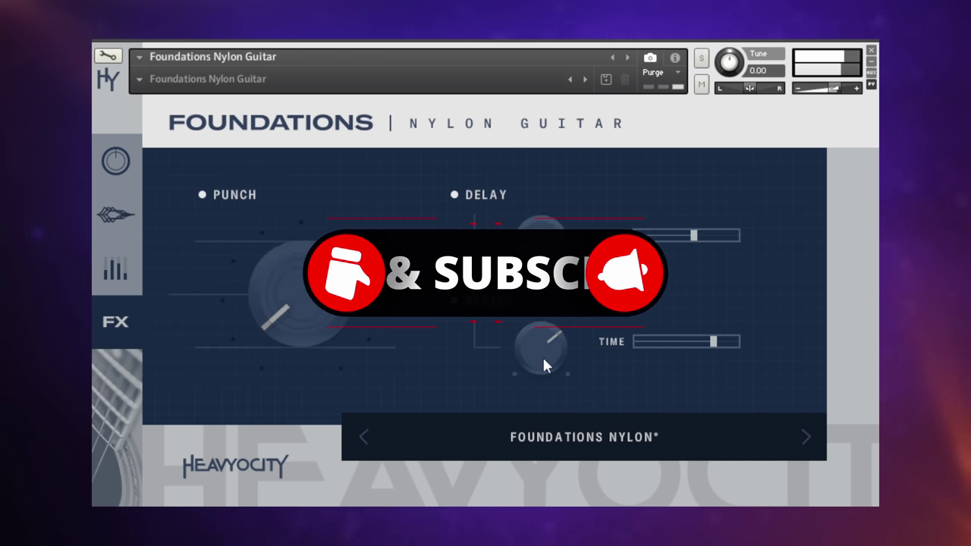
{"action": "left_click", "coordinate": [129, 162]}
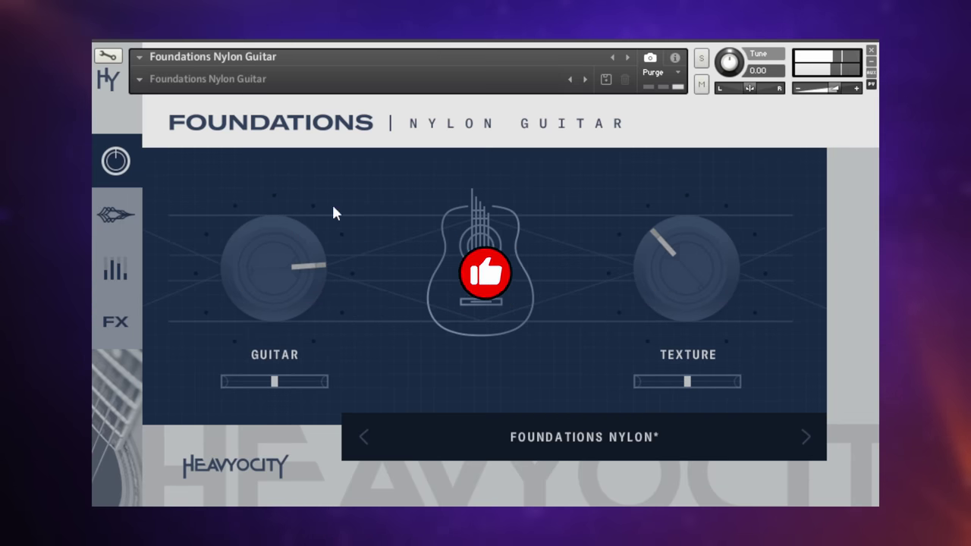
{"action": "left_click_drag", "start_coordinate": [667, 294], "coordinate": [664, 262]}
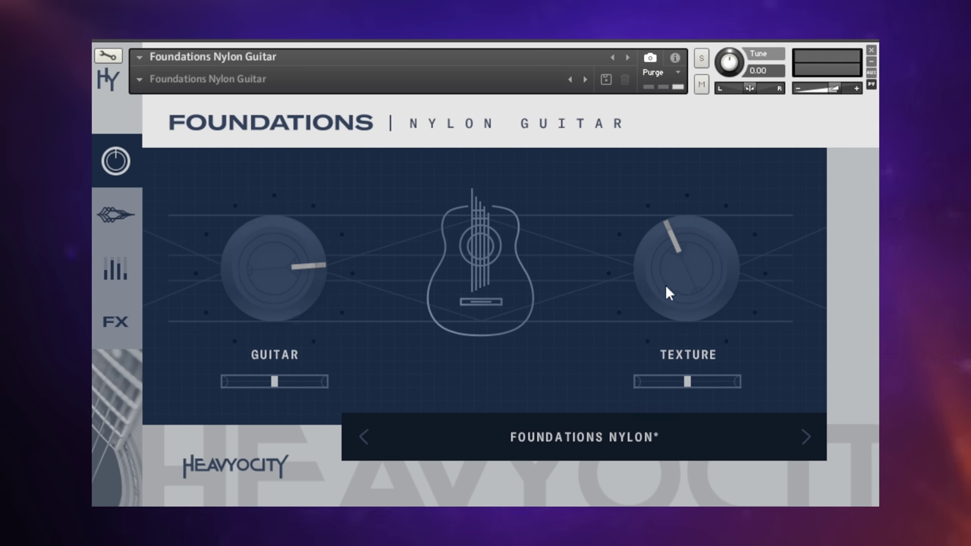
{"action": "left_click", "coordinate": [121, 216]}
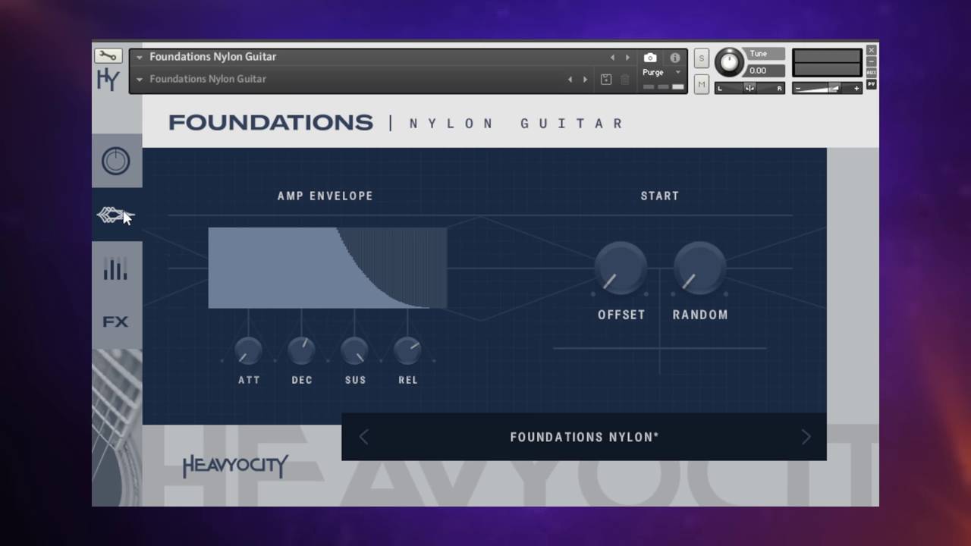
{"action": "left_click", "coordinate": [116, 262]}
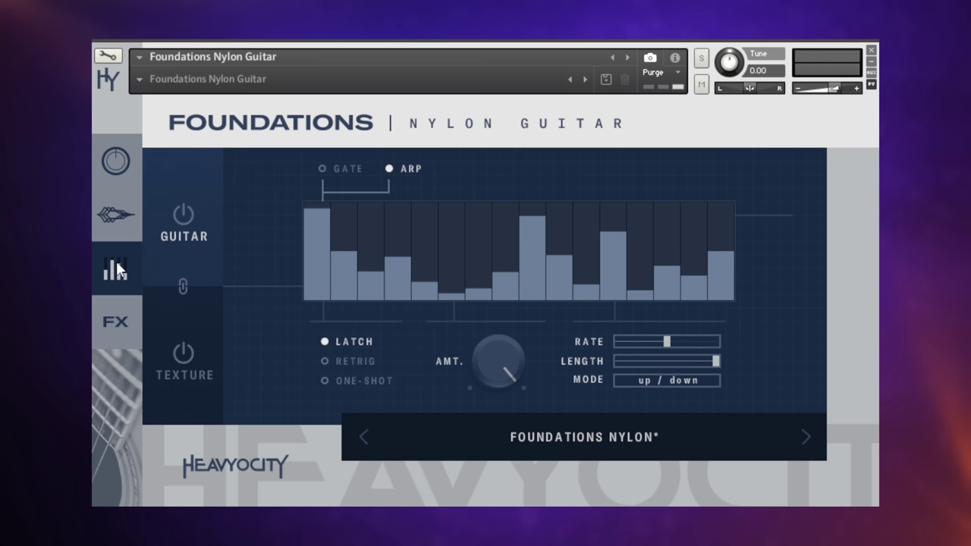
{"action": "left_click", "coordinate": [123, 328]}
{"action": "left_click", "coordinate": [116, 165]}
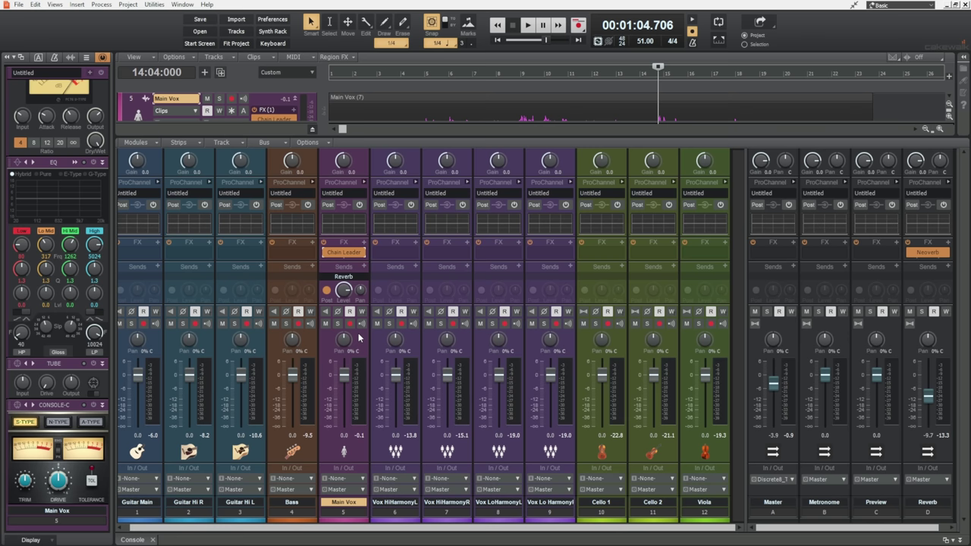
Play the mix briefly, then stop and return to the start point.
{"action": "key", "text": "space"}
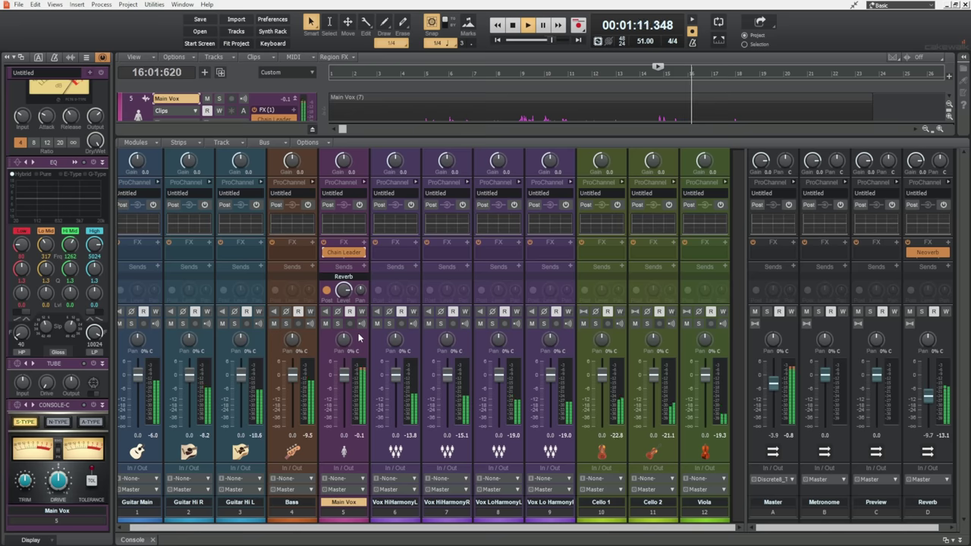
{"action": "key", "text": "space"}
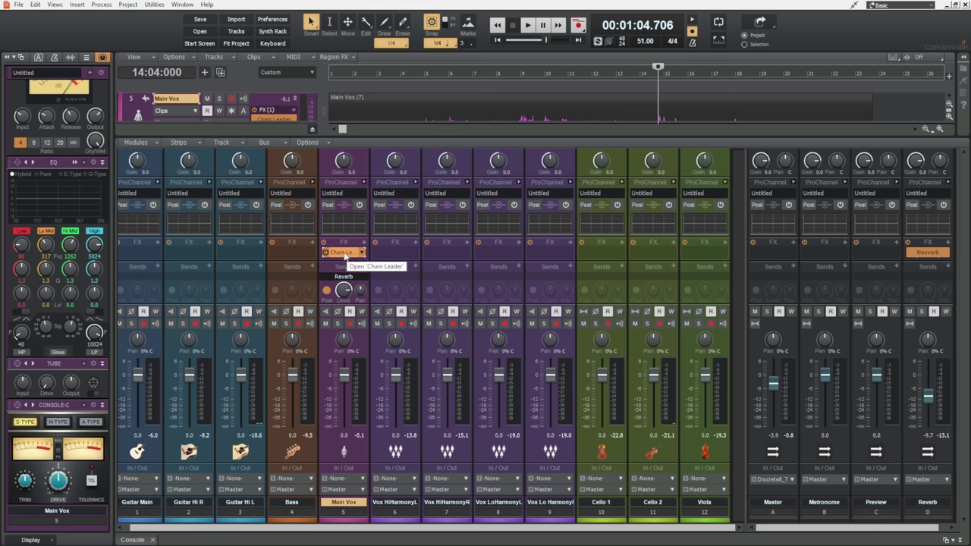
Open Main Vox's Chain Leader, pin it always on top, and select the Vox HiHarmonyL track.
{"action": "double_click", "coordinate": [344, 252]}
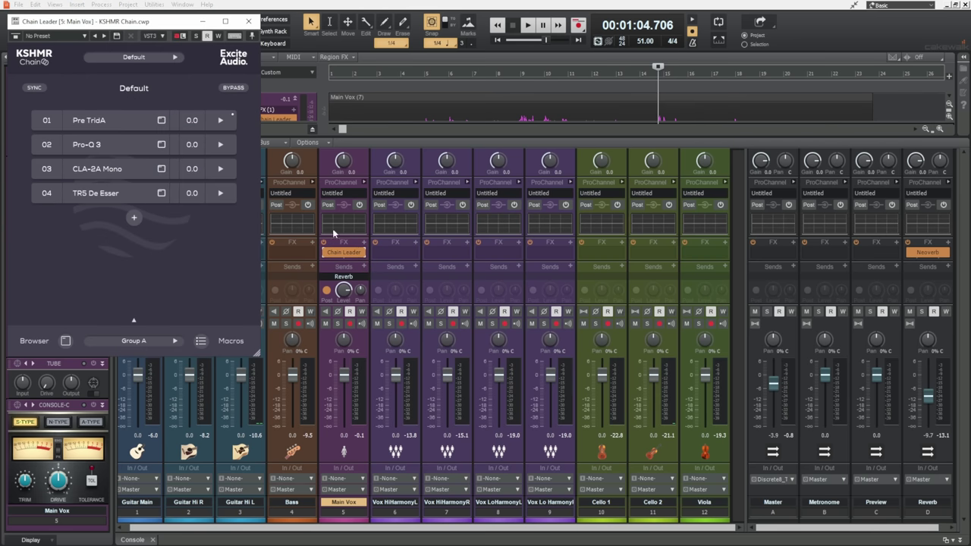
{"action": "left_click", "coordinate": [251, 36]}
{"action": "left_click", "coordinate": [418, 255]}
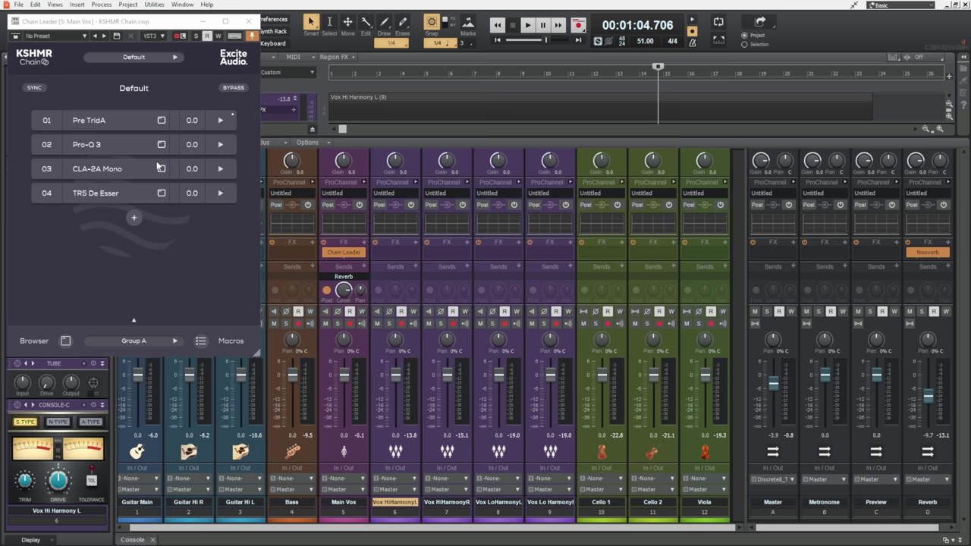
{"action": "mouse_move", "coordinate": [169, 89]}
Insert a Chain Follower on Vox HiHarmonyL, move its window aside and pin it on top.
{"action": "right_click", "coordinate": [416, 247]}
{"action": "mouse_move", "coordinate": [429, 251]}
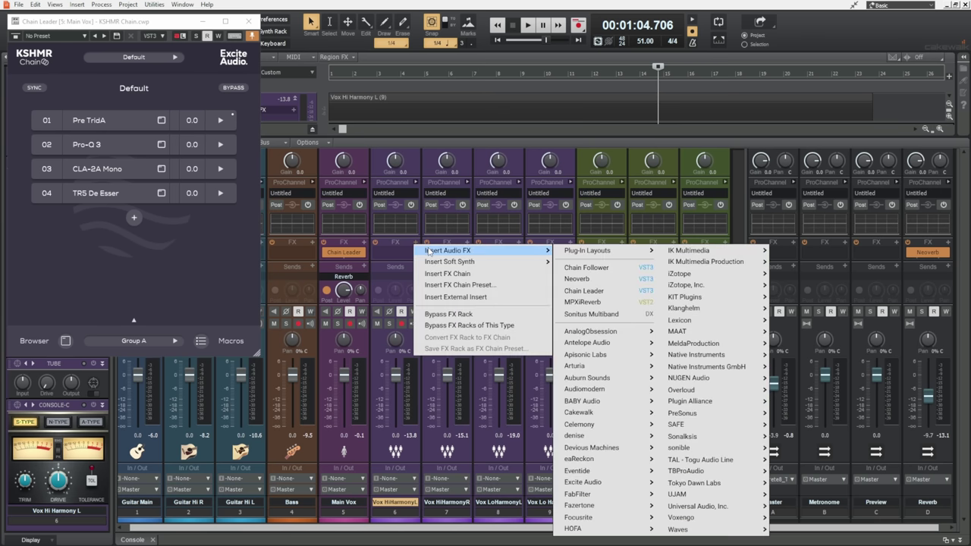
{"action": "left_click", "coordinate": [577, 267]}
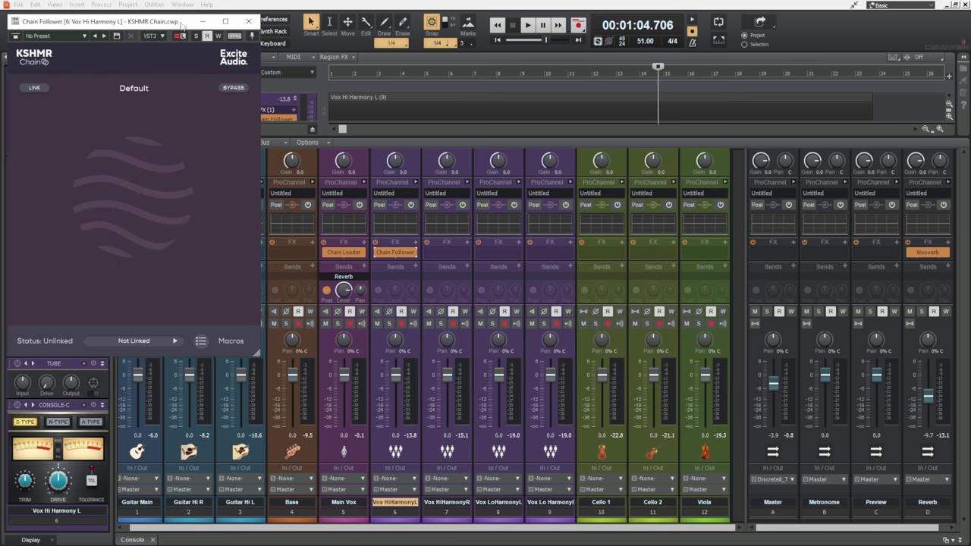
{"action": "left_click_drag", "start_coordinate": [131, 26], "coordinate": [838, 24]}
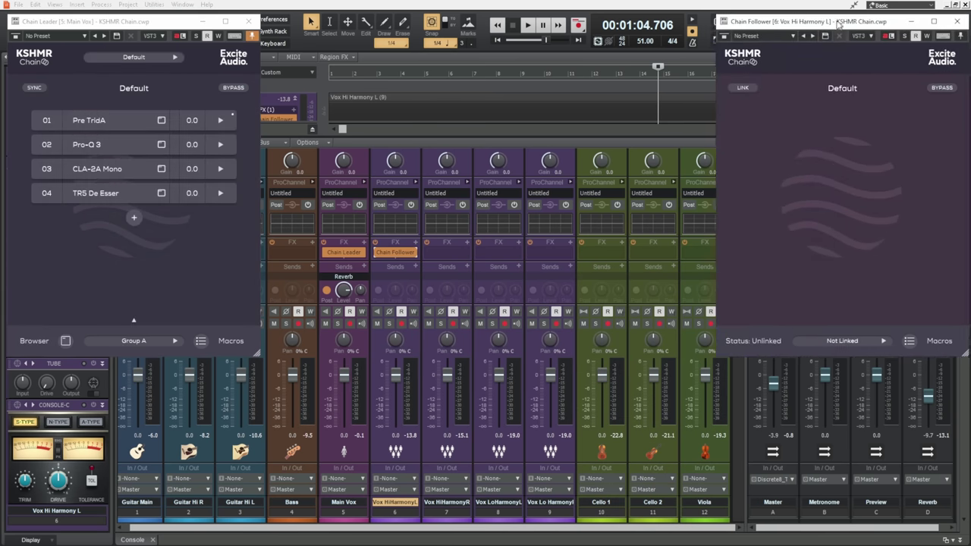
{"action": "left_click", "coordinate": [960, 37]}
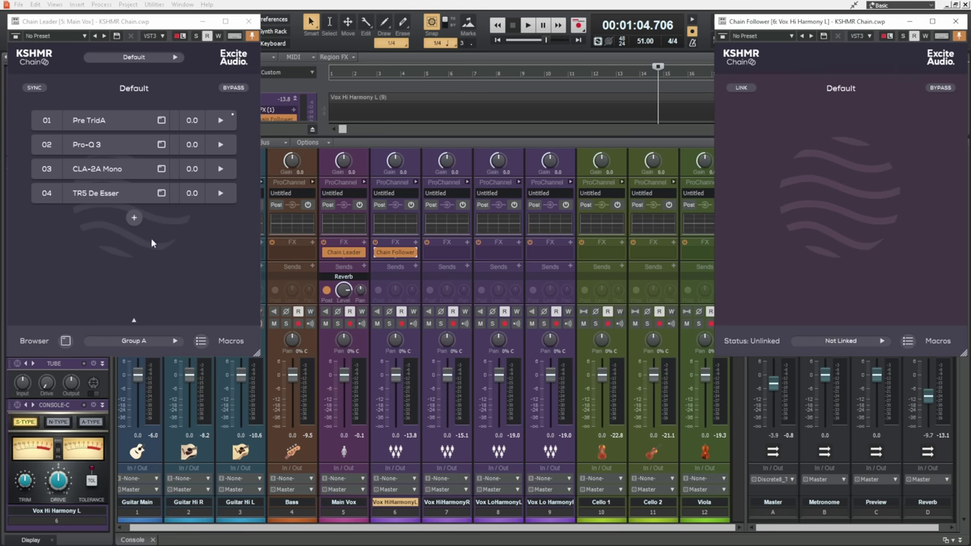
Link the Chain Follower to Group A Default.
{"action": "mouse_move", "coordinate": [144, 341]}
{"action": "left_click", "coordinate": [847, 342]}
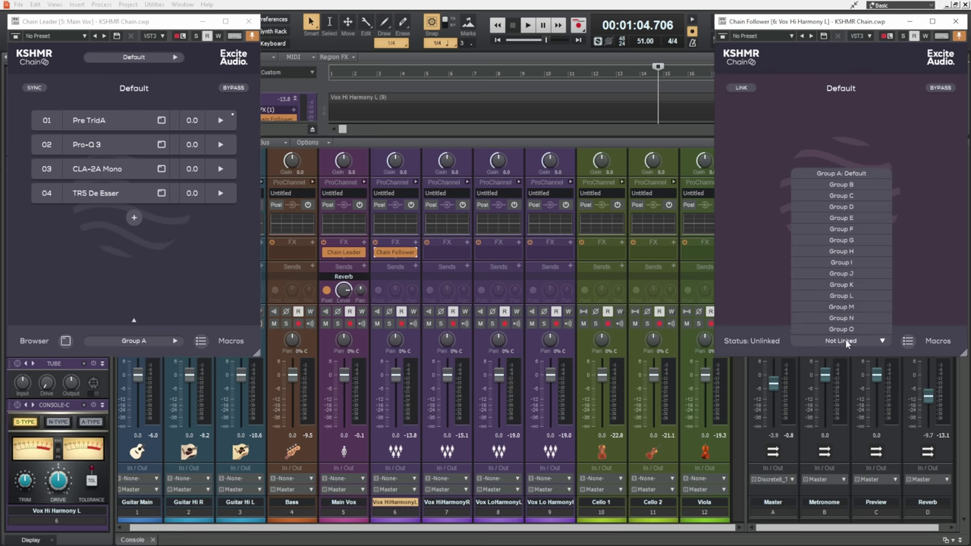
{"action": "left_click", "coordinate": [842, 174]}
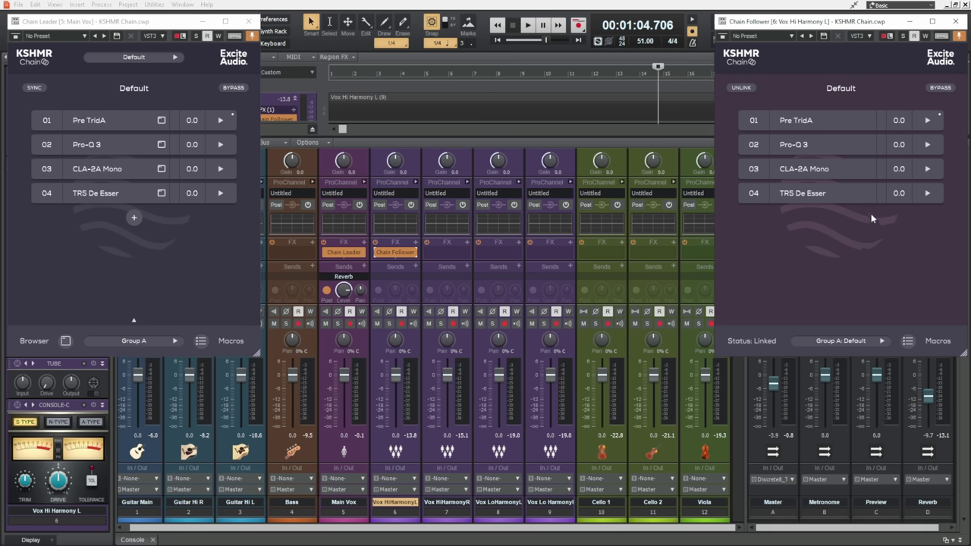
{"action": "mouse_move", "coordinate": [99, 123]}
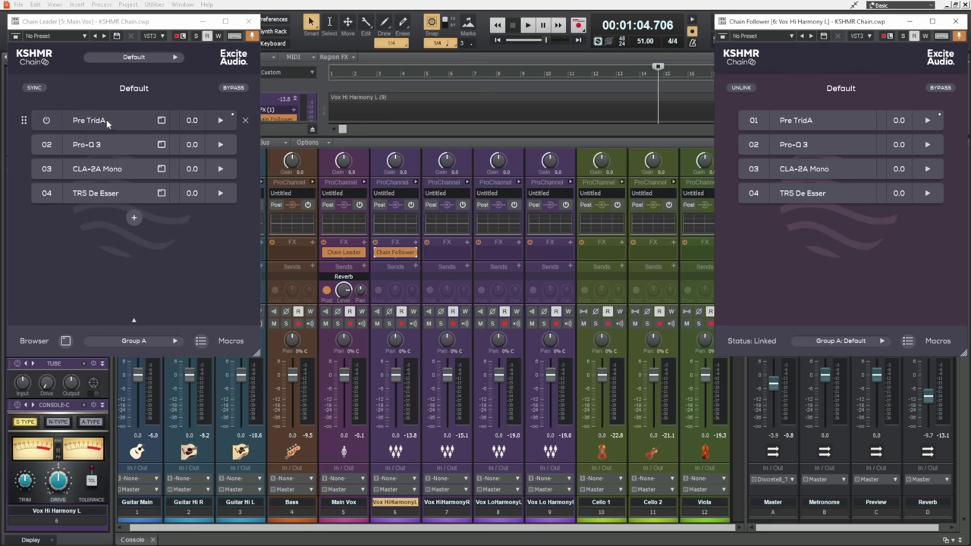
Open the leader's and follower's Pre TridA windows side by side.
{"action": "left_click", "coordinate": [120, 122]}
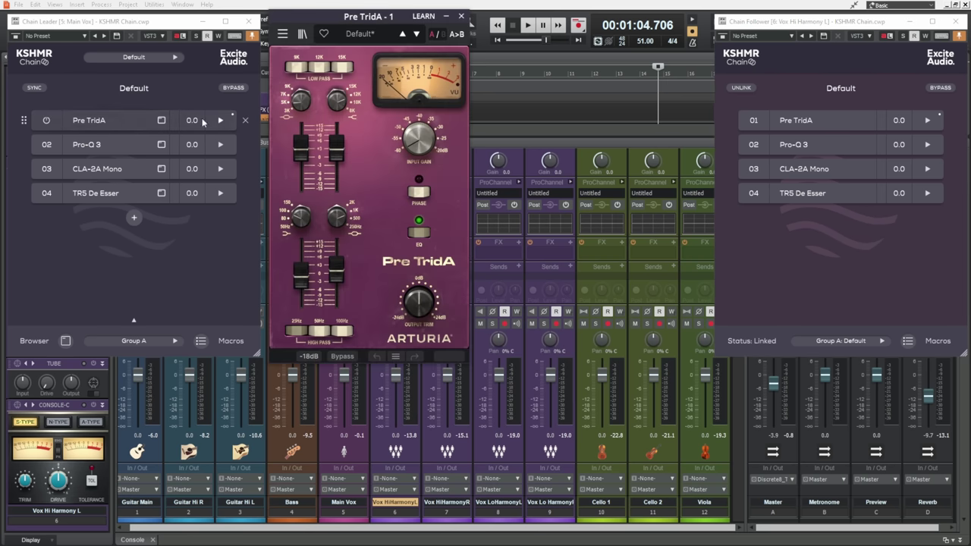
{"action": "left_click", "coordinate": [830, 125]}
{"action": "left_click_drag", "start_coordinate": [447, 27], "coordinate": [646, 21]}
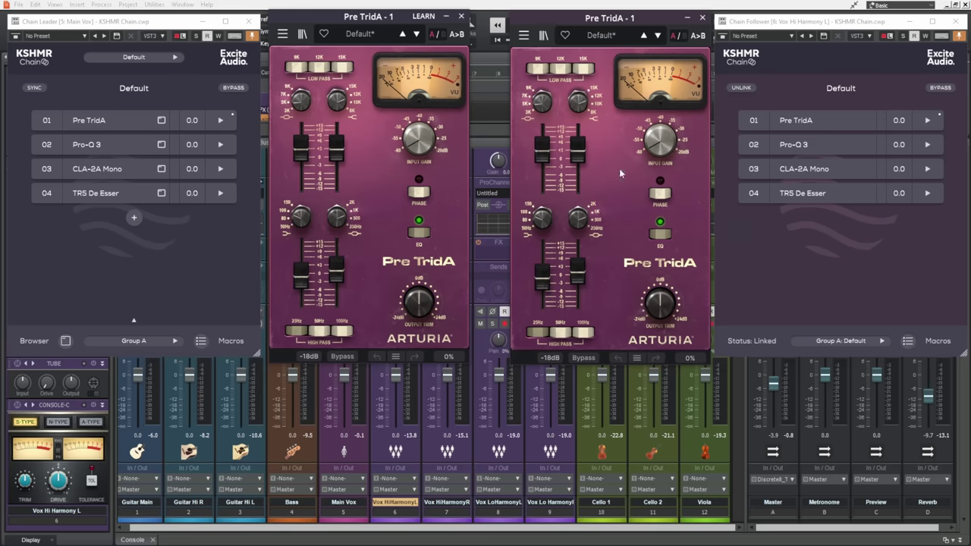
Nudge the right mid-band gain, then lower the first band gain to -3.90 dB on both copies.
{"action": "mouse_move", "coordinate": [337, 154]}
{"action": "mouse_move", "coordinate": [338, 154]}
{"action": "left_mouse_down"}
{"action": "mouse_move", "coordinate": [337, 137]}
{"action": "mouse_move", "coordinate": [337, 172]}
{"action": "mouse_move", "coordinate": [338, 135]}
{"action": "mouse_move", "coordinate": [337, 175]}
{"action": "mouse_move", "coordinate": [337, 130]}
{"action": "mouse_move", "coordinate": [338, 176]}
{"action": "mouse_move", "coordinate": [337, 136]}
{"action": "mouse_move", "coordinate": [338, 176]}
{"action": "mouse_move", "coordinate": [338, 138]}
{"action": "mouse_move", "coordinate": [338, 160]}
{"action": "left_mouse_up"}
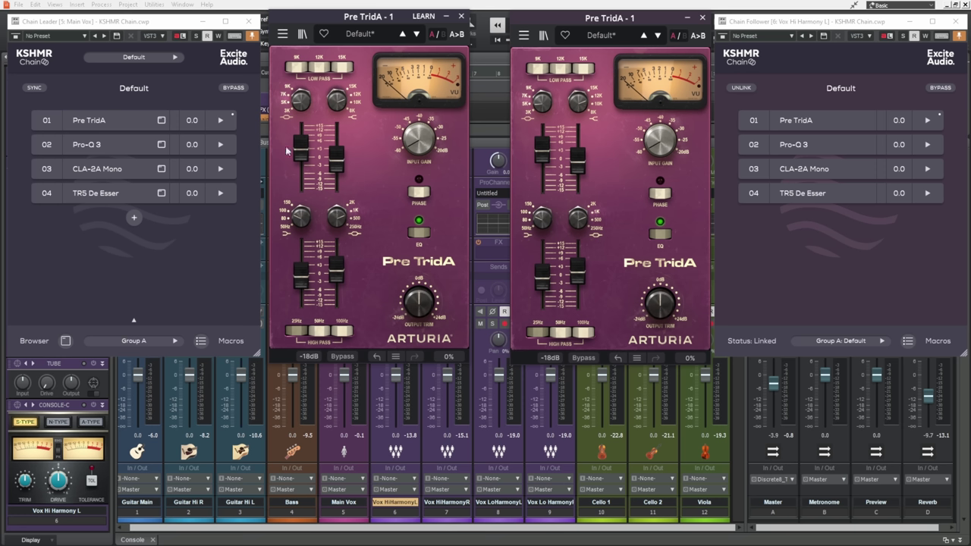
{"action": "mouse_move", "coordinate": [302, 156]}
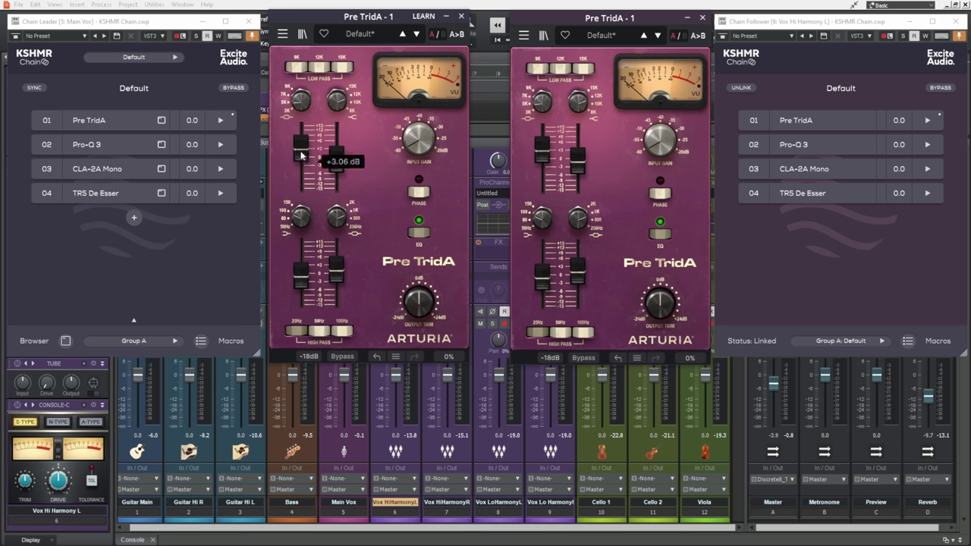
{"action": "mouse_move", "coordinate": [302, 155]}
{"action": "left_mouse_down"}
{"action": "mouse_move", "coordinate": [302, 174]}
{"action": "mouse_move", "coordinate": [302, 141]}
{"action": "mouse_move", "coordinate": [302, 178]}
{"action": "mouse_move", "coordinate": [302, 143]}
{"action": "left_mouse_up"}
With macros shown, pull down the low-shelf and lower-band gains on both chains, then return to the chain list.
{"action": "left_click", "coordinate": [200, 342]}
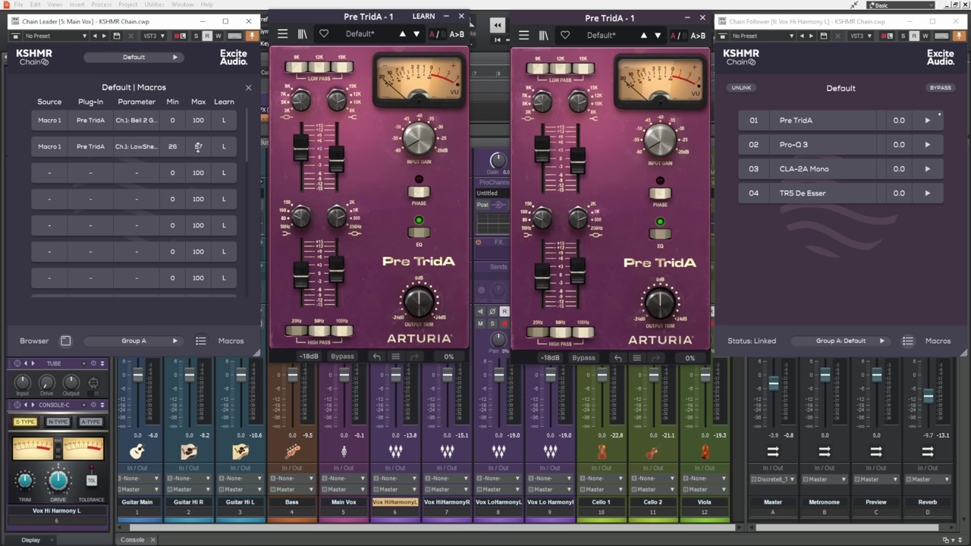
{"action": "mouse_move", "coordinate": [302, 152]}
{"action": "left_mouse_down"}
{"action": "mouse_move", "coordinate": [302, 187]}
{"action": "mouse_move", "coordinate": [302, 155]}
{"action": "left_mouse_up"}
{"action": "left_click_drag", "start_coordinate": [301, 270], "coordinate": [294, 283]}
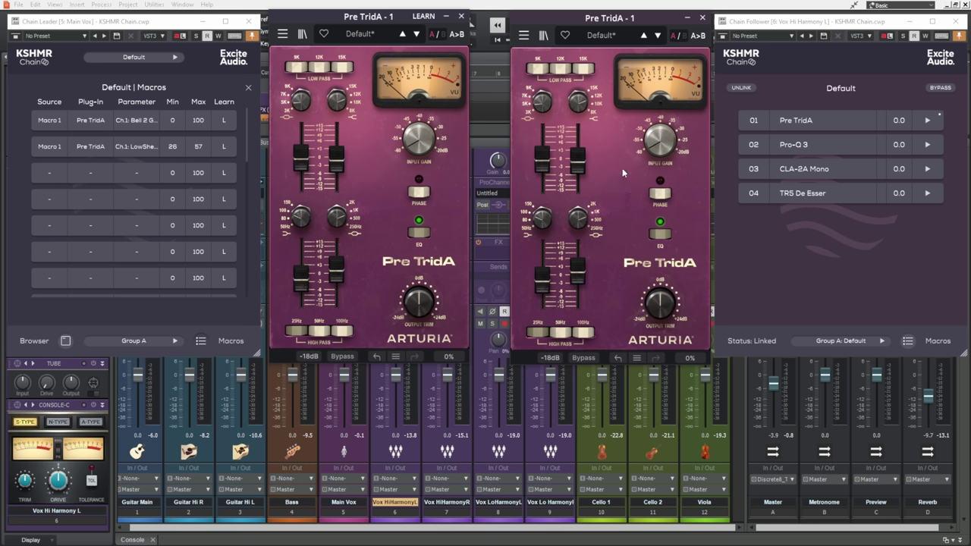
{"action": "left_click", "coordinate": [201, 341]}
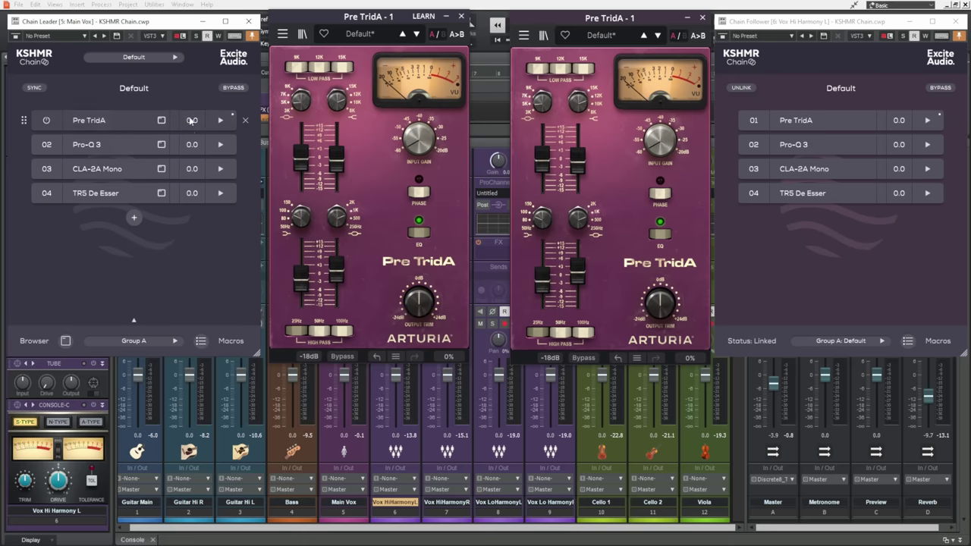
Play the linked chains and check each plugin row's loudness readout.
{"action": "key", "text": "space"}
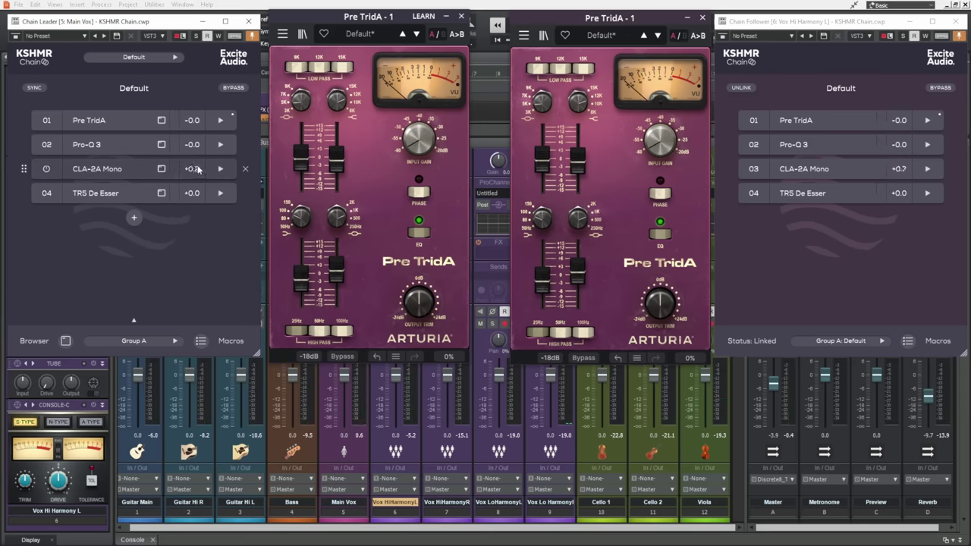
{"action": "mouse_move", "coordinate": [197, 169]}
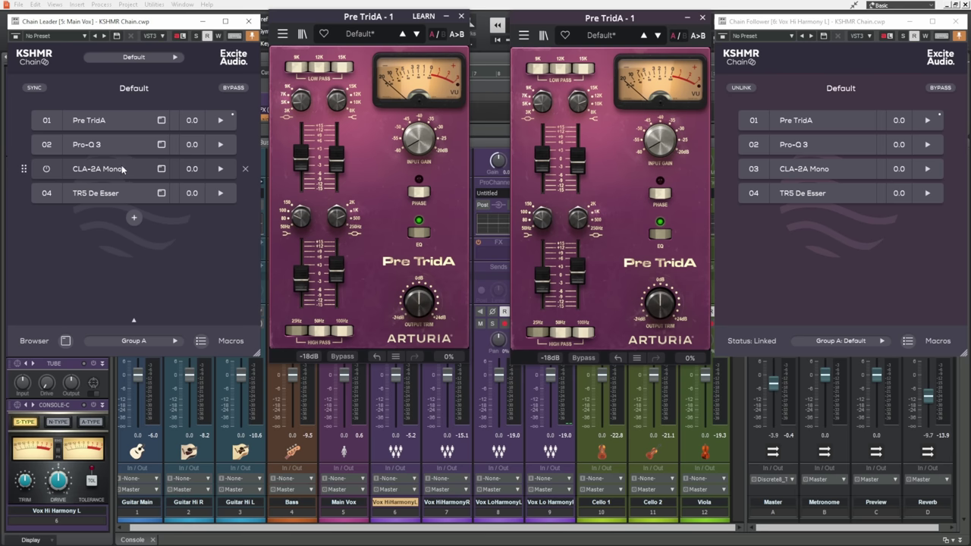
Close both Pre TridA windows, place leader and follower CLA-2A Mono at lower left and right, then play briefly.
{"action": "left_click", "coordinate": [460, 16]}
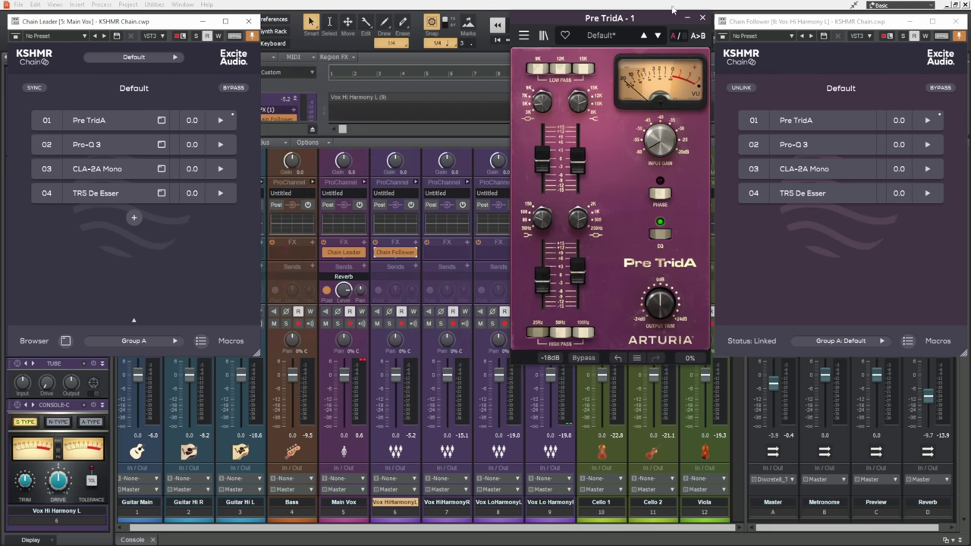
{"action": "left_click", "coordinate": [703, 17]}
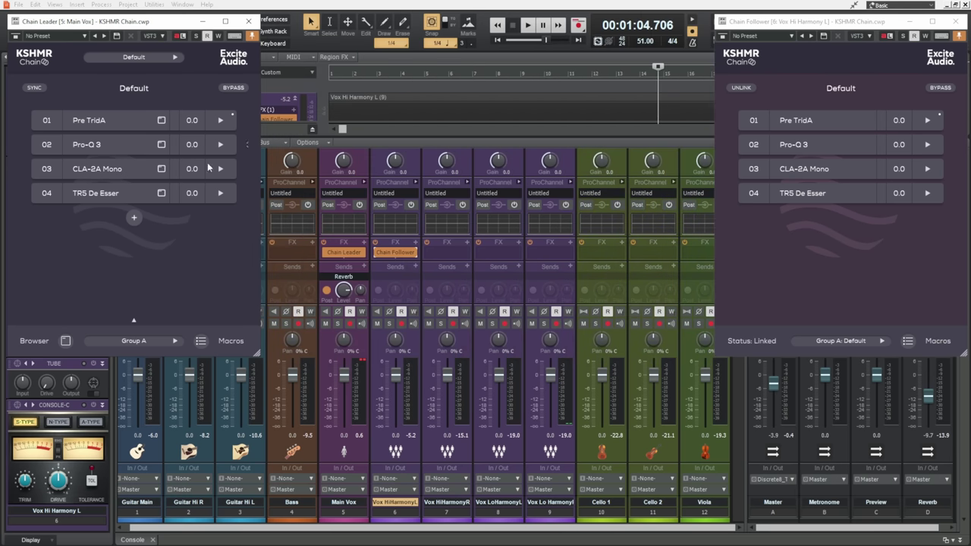
{"action": "left_click", "coordinate": [103, 172]}
{"action": "left_click_drag", "start_coordinate": [456, 214], "coordinate": [177, 346]}
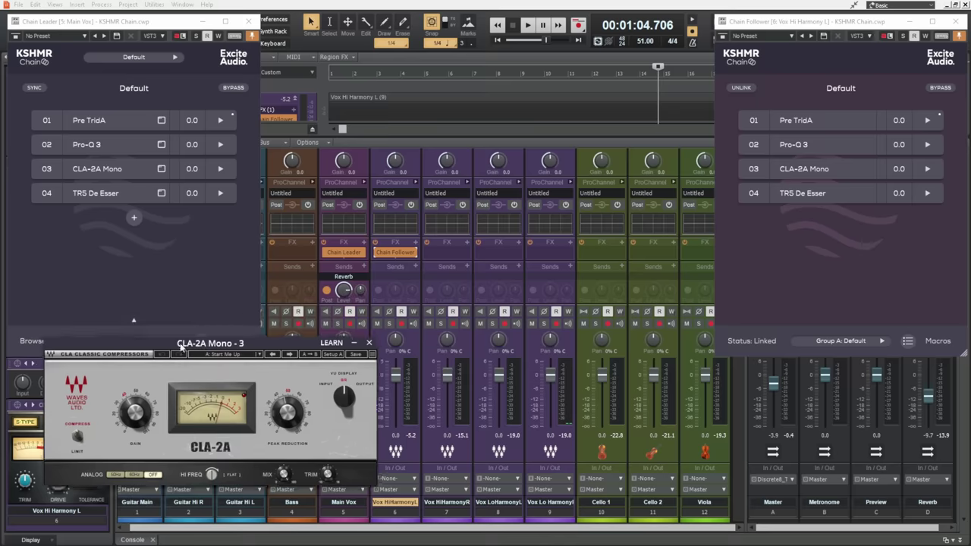
{"action": "left_click", "coordinate": [816, 170]}
{"action": "left_click_drag", "start_coordinate": [504, 211], "coordinate": [673, 366]}
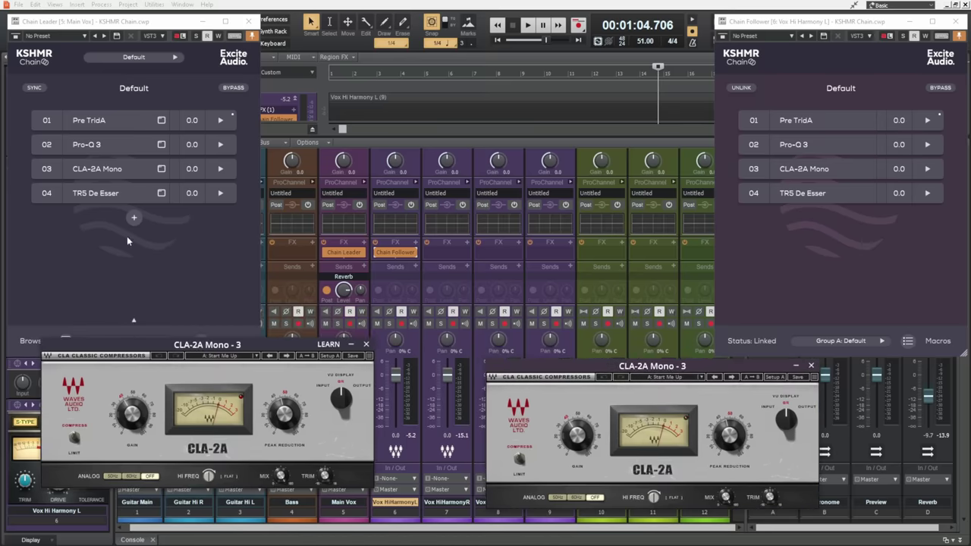
{"action": "key", "text": "space"}
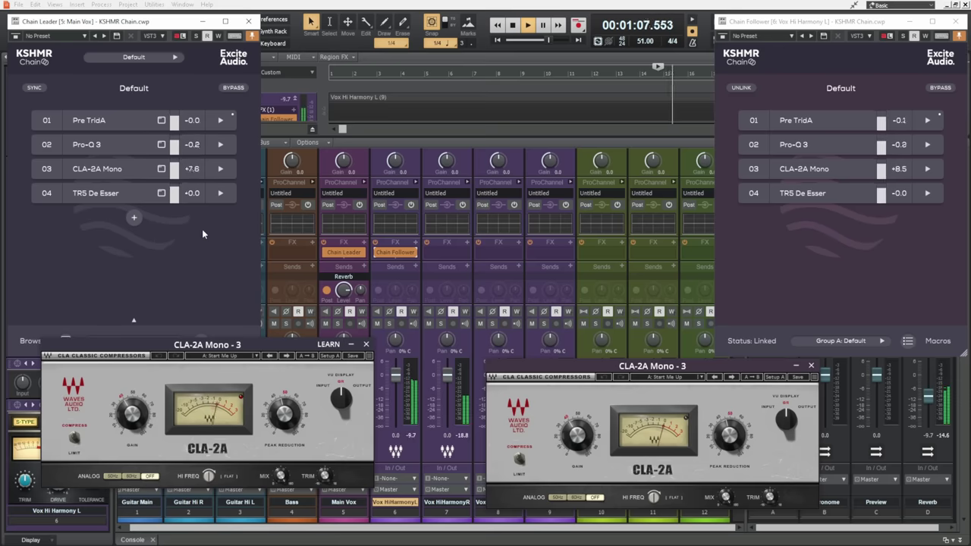
{"action": "key", "text": "space"}
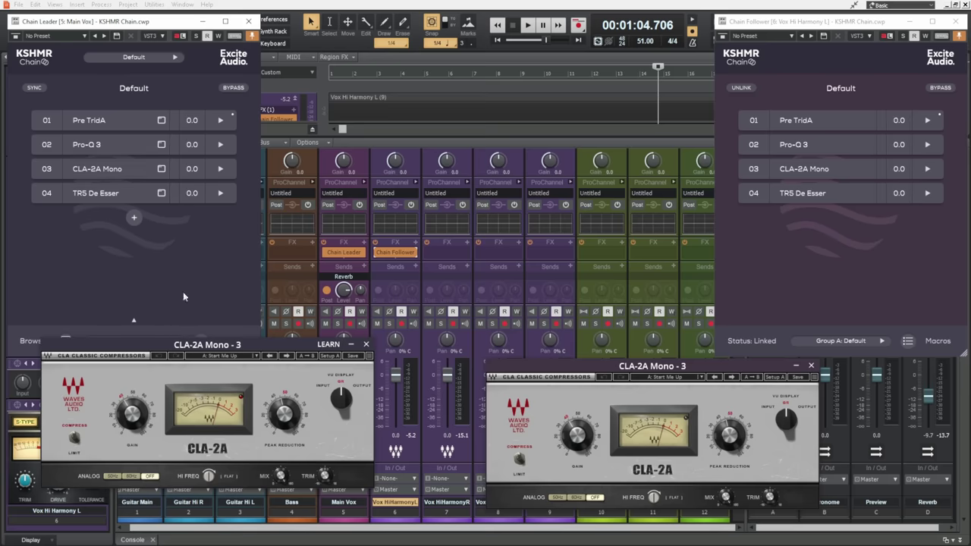
Lower the leader CLA-2A gain from 40 to about 39.5 and audition the linked compressors in playback.
{"action": "left_click", "coordinate": [133, 416]}
{"action": "left_click_drag", "start_coordinate": [133, 416], "coordinate": [132, 425]}
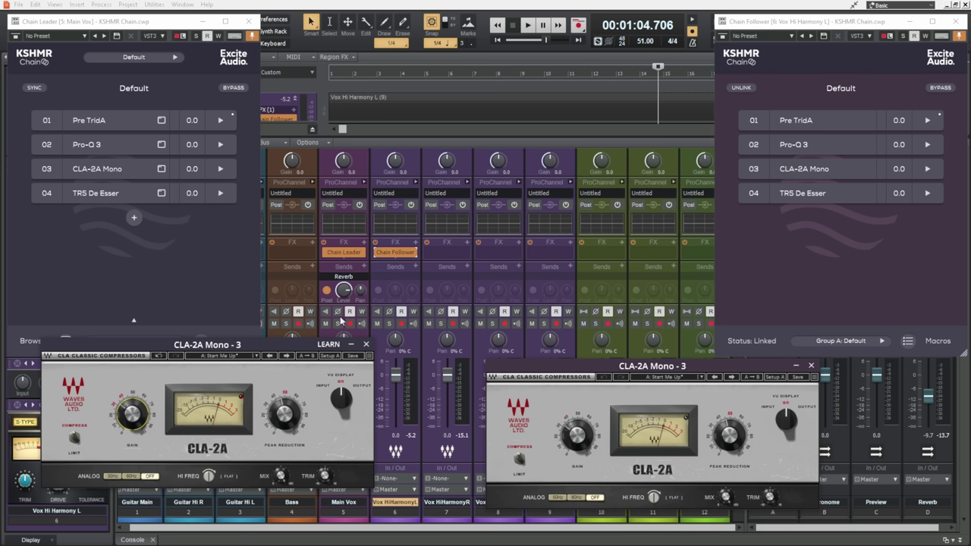
{"action": "key", "text": "space"}
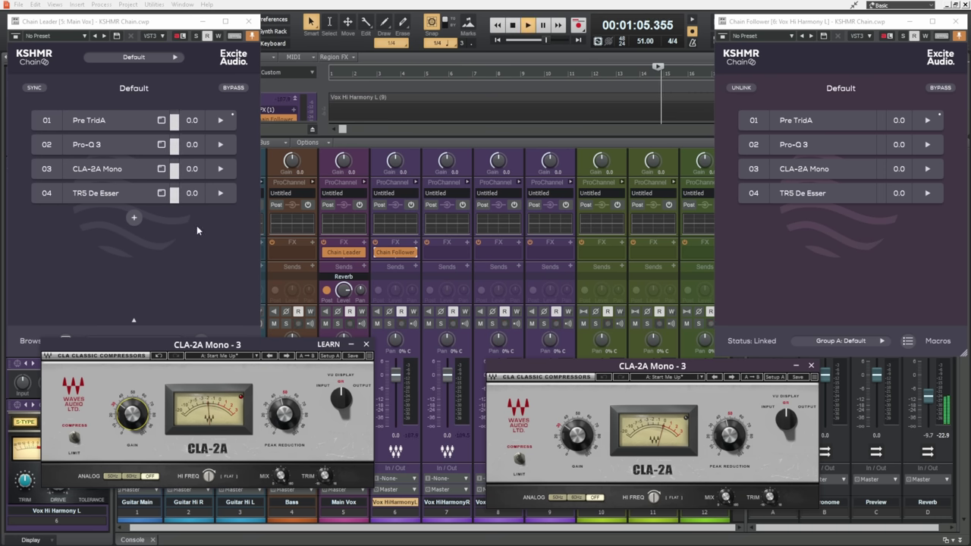
{"action": "left_click_drag", "start_coordinate": [133, 414], "coordinate": [133, 416]}
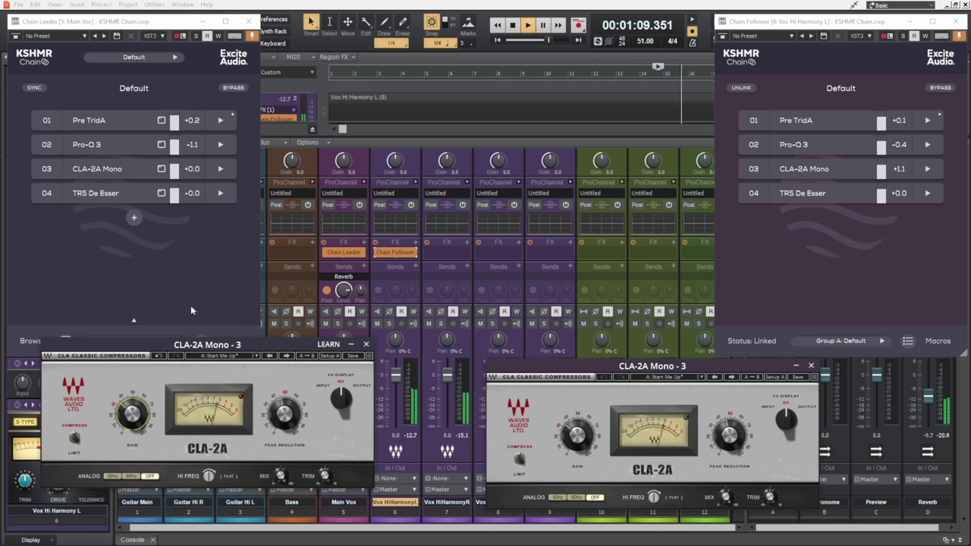
{"action": "key", "text": "space"}
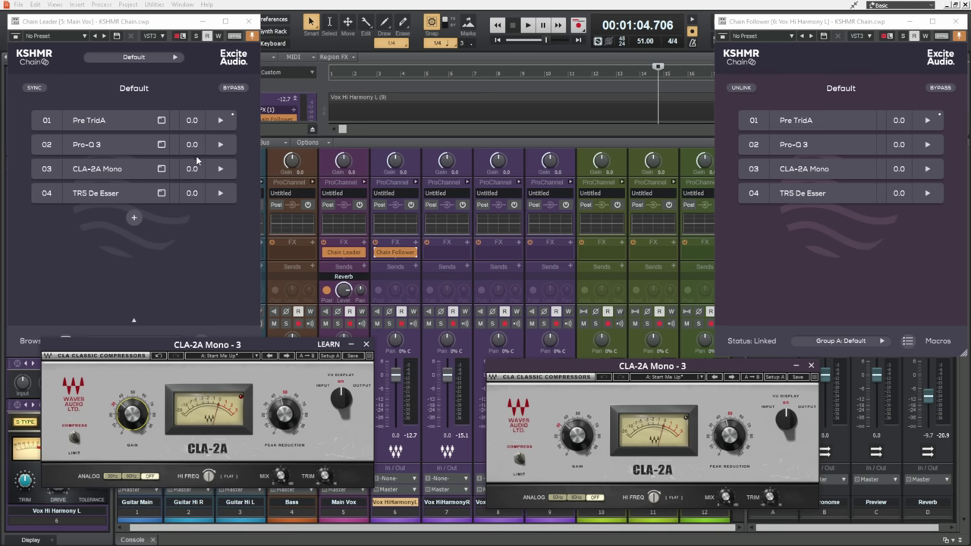
{"action": "mouse_move", "coordinate": [194, 169]}
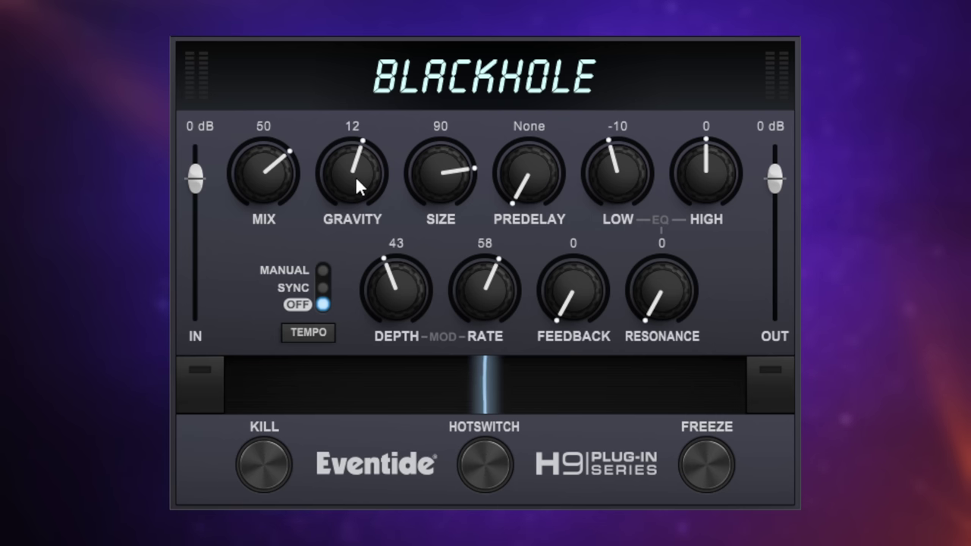
Sweep Gravity through positive values around 8, then turn it down to -45.
{"action": "mouse_move", "coordinate": [352, 175]}
{"action": "left_mouse_down"}
{"action": "mouse_move", "coordinate": [345, 150]}
{"action": "mouse_move", "coordinate": [353, 180]}
{"action": "mouse_move", "coordinate": [348, 161]}
{"action": "left_mouse_up"}
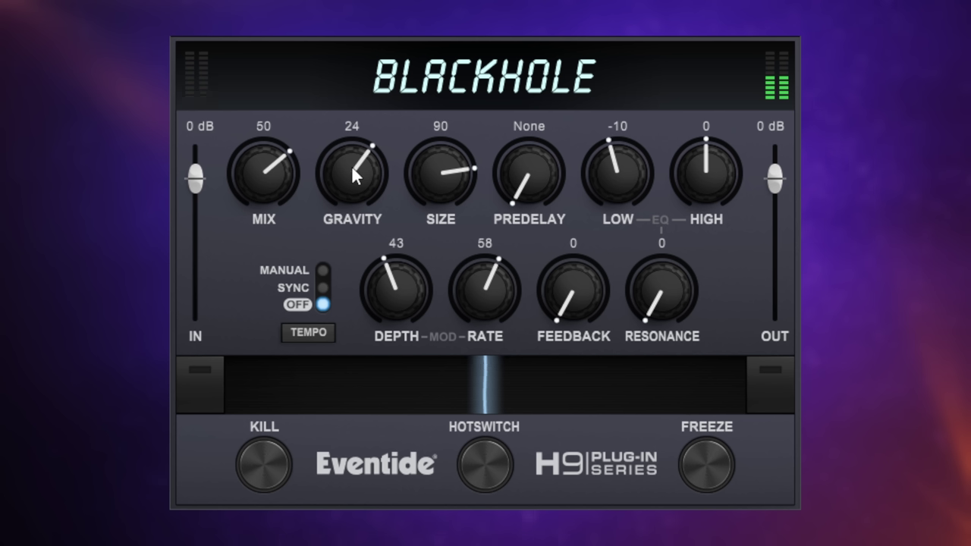
{"action": "left_click_drag", "start_coordinate": [351, 165], "coordinate": [354, 208]}
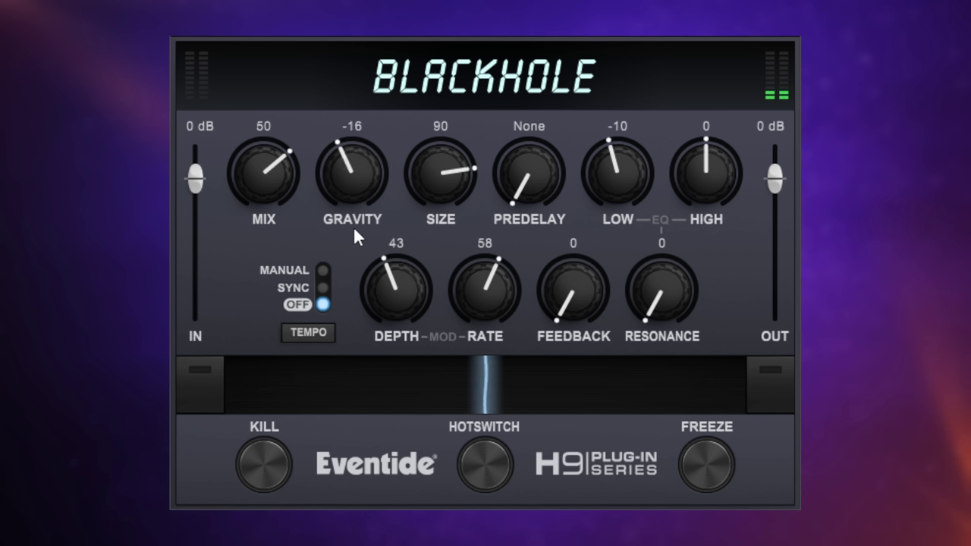
{"action": "left_click_drag", "start_coordinate": [353, 228], "coordinate": [354, 268]}
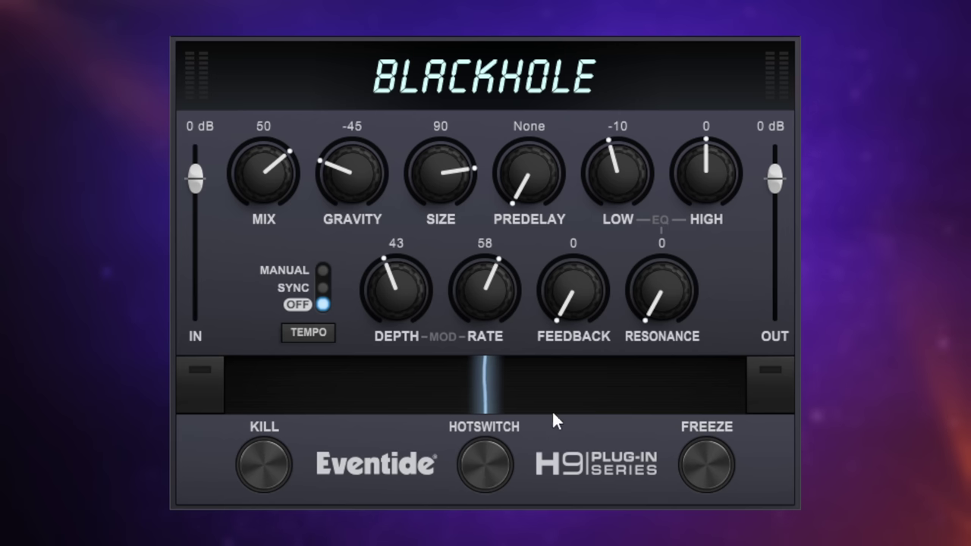
Set Gravity 36, Size 73 and Low EQ -49 as the Hotswitch alternate sound.
{"action": "left_click_drag", "start_coordinate": [347, 175], "coordinate": [342, 57]}
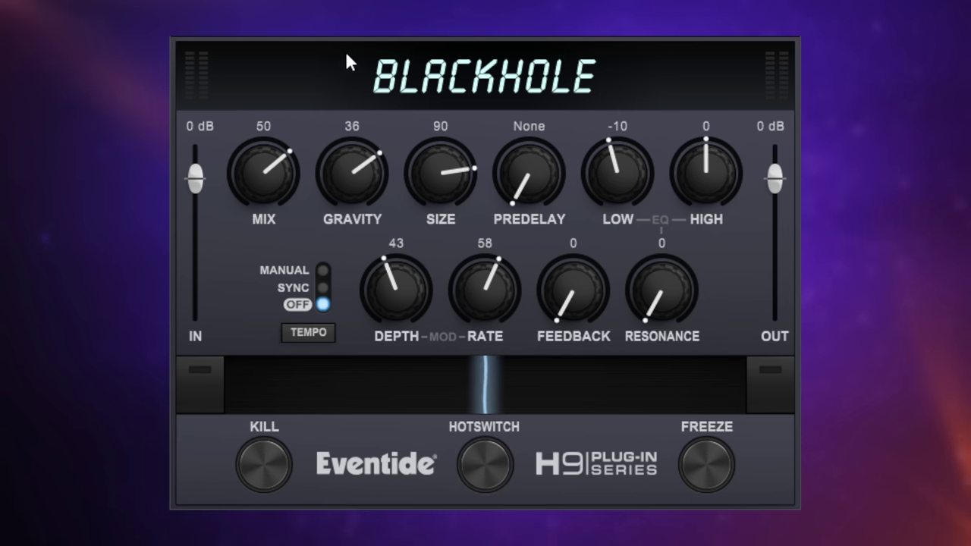
{"action": "left_click_drag", "start_coordinate": [435, 174], "coordinate": [438, 213]}
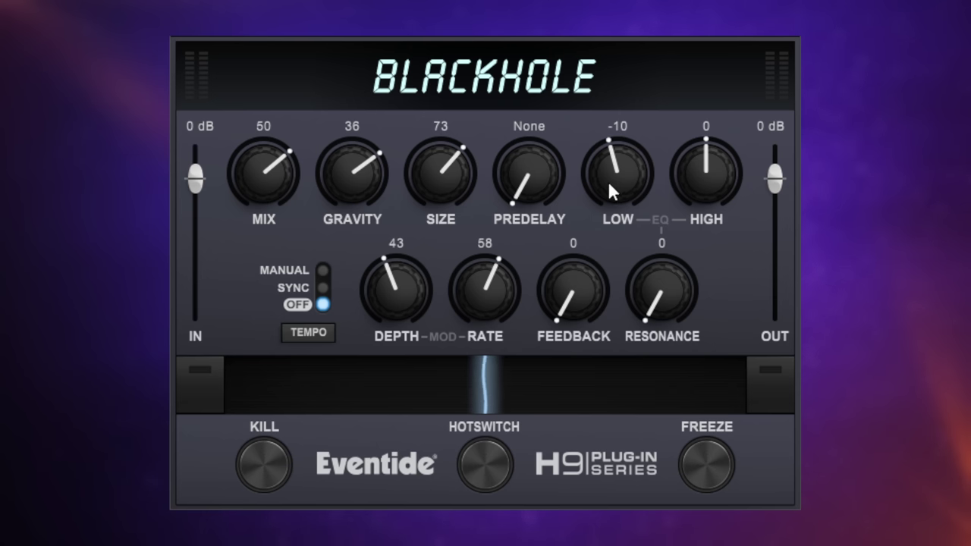
{"action": "left_click_drag", "start_coordinate": [611, 189], "coordinate": [623, 233]}
{"action": "left_click", "coordinate": [490, 475]}
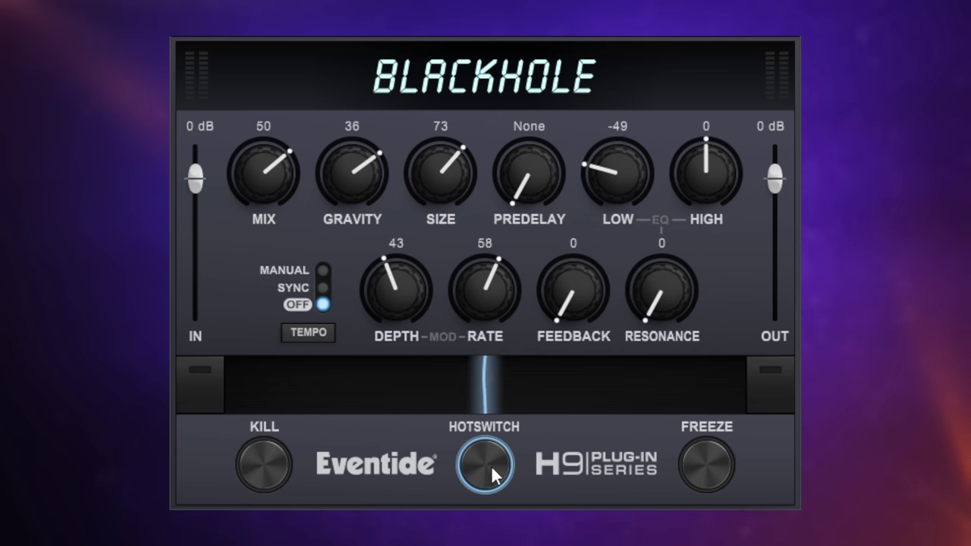
Toggle Hotswitch between original and alternate settings, ending on the original.
{"action": "left_click", "coordinate": [492, 475]}
{"action": "left_click", "coordinate": [492, 476]}
{"action": "left_click", "coordinate": [491, 475]}
{"action": "left_click", "coordinate": [491, 475]}
{"action": "left_click", "coordinate": [492, 475]}
{"action": "left_click", "coordinate": [492, 476]}
{"action": "left_click", "coordinate": [493, 476]}
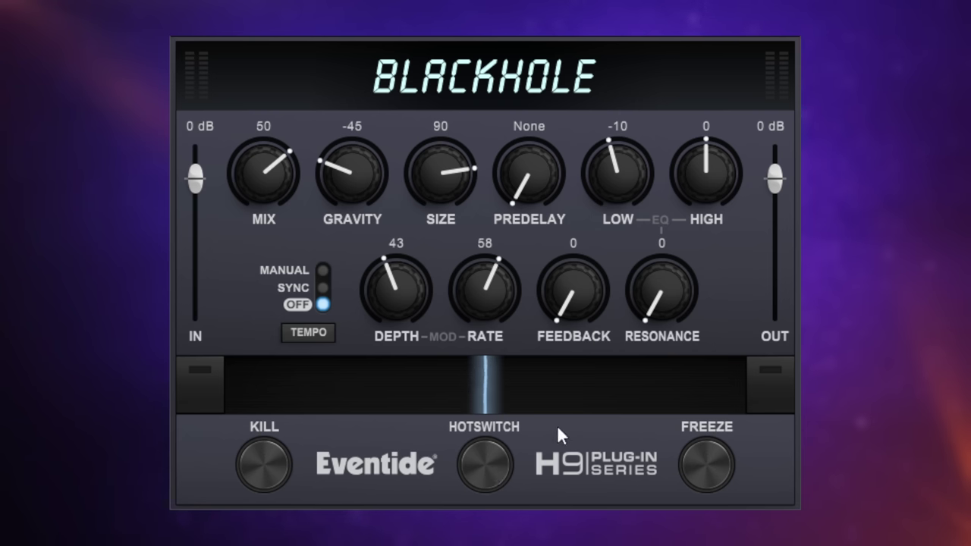
On the alternate sound, freeze the tail and sweep High EQ from -100 to 100, then release.
{"action": "left_click", "coordinate": [489, 461]}
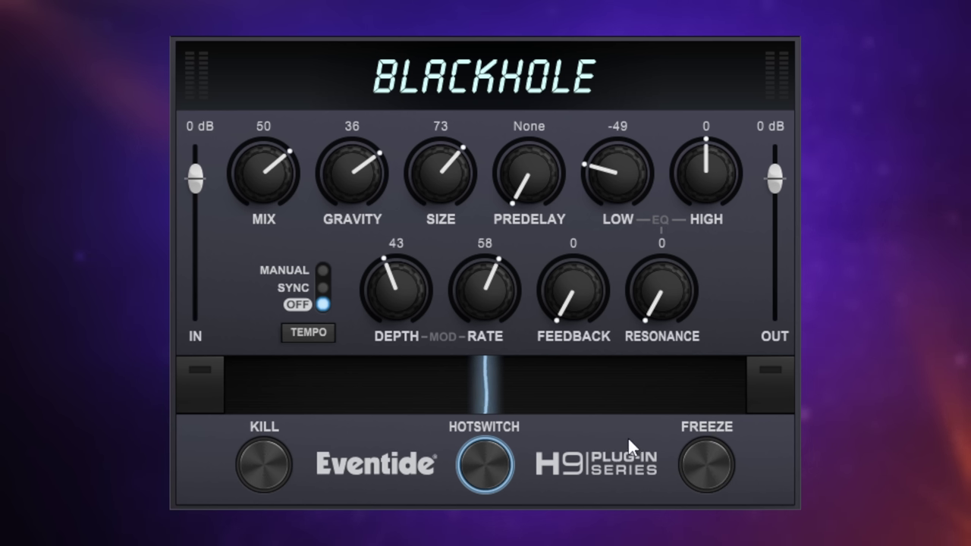
{"action": "left_click", "coordinate": [713, 465]}
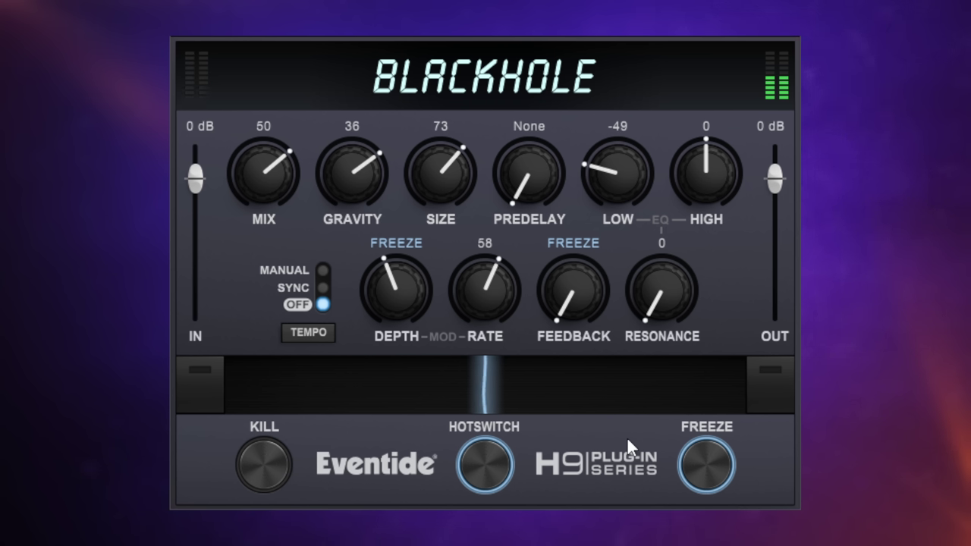
{"action": "left_click_drag", "start_coordinate": [705, 173], "coordinate": [716, 342]}
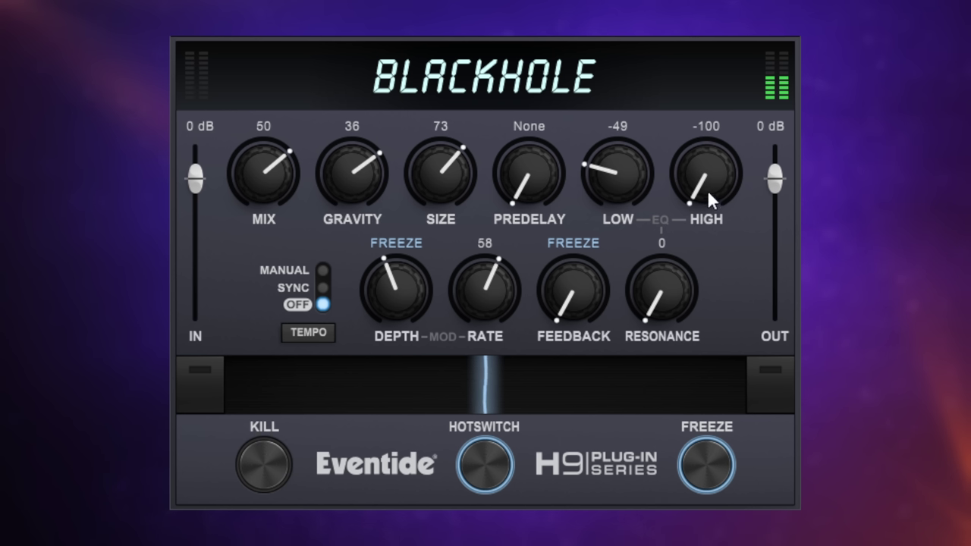
{"action": "left_click_drag", "start_coordinate": [706, 195], "coordinate": [702, 145]}
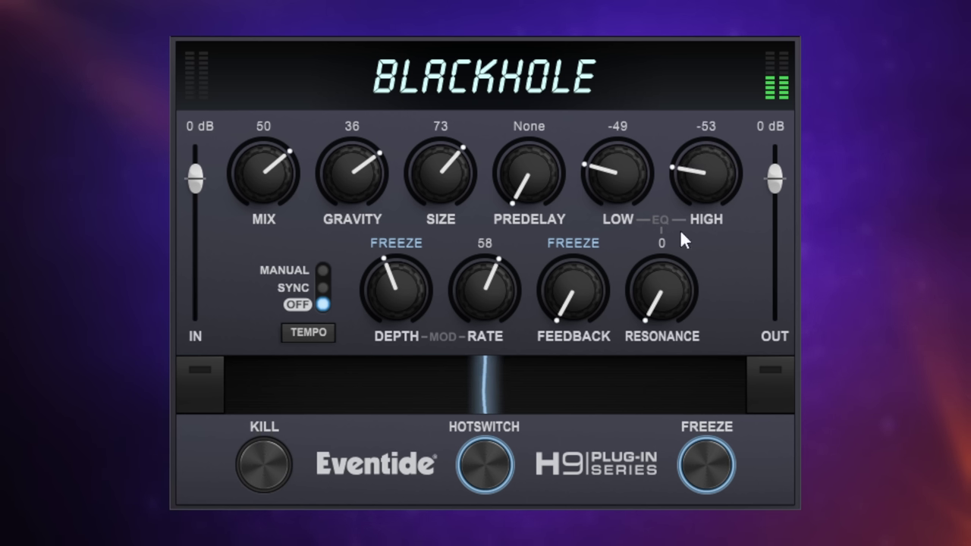
{"action": "left_click", "coordinate": [710, 472]}
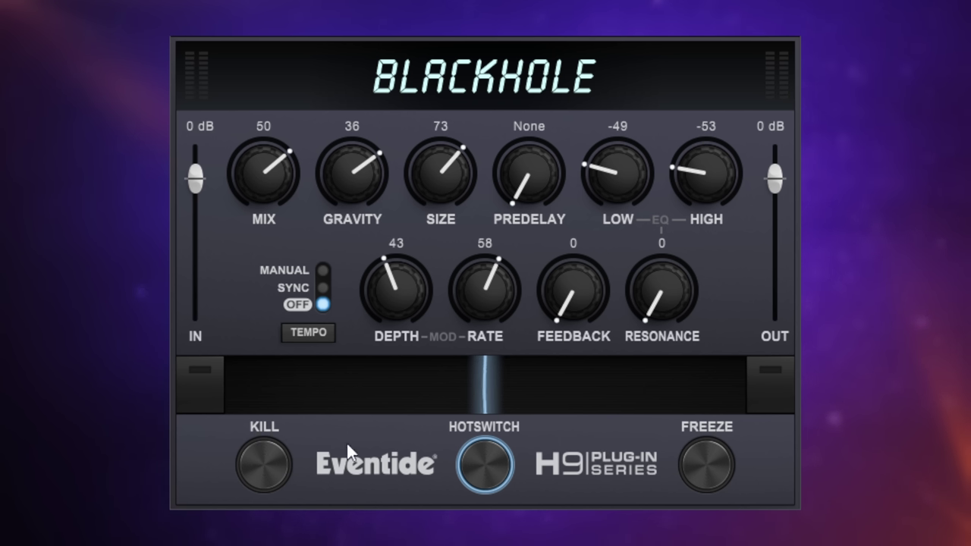
Toggle Kill on and off twice, leaving it disengaged.
{"action": "left_click", "coordinate": [271, 461]}
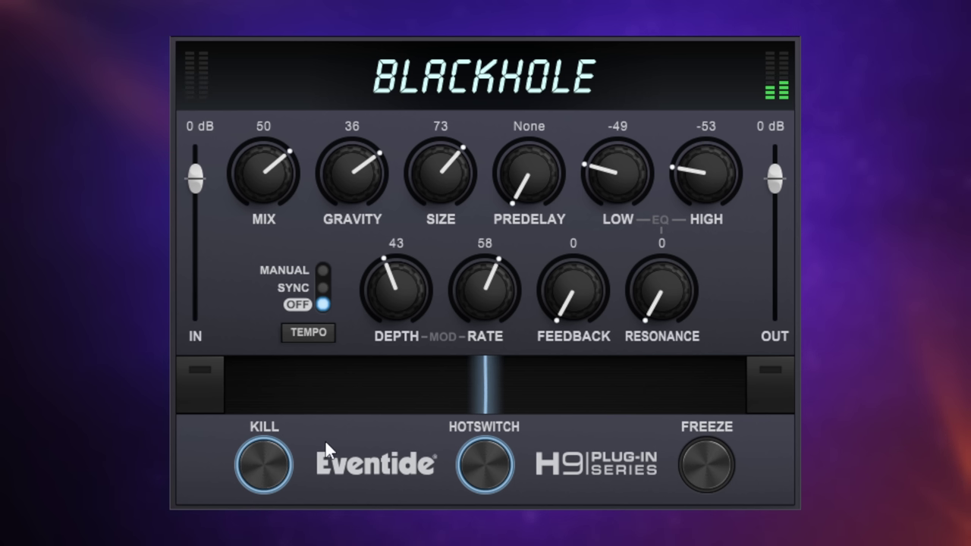
{"action": "left_click", "coordinate": [267, 464]}
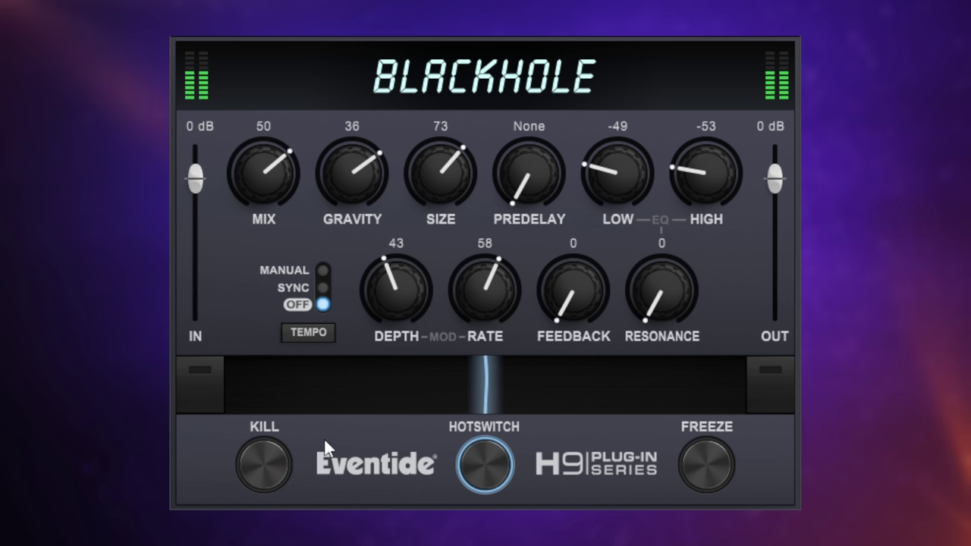
{"action": "left_click", "coordinate": [262, 467]}
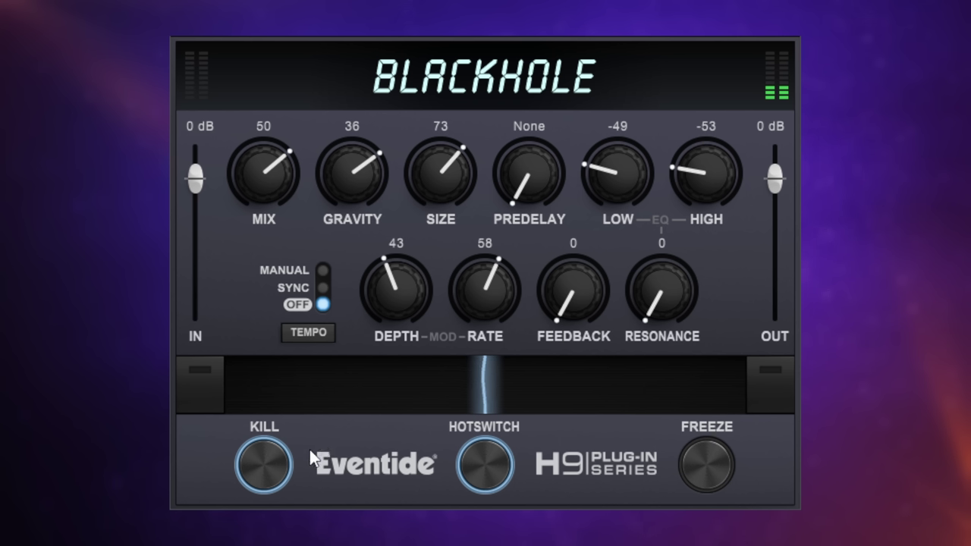
{"action": "left_click", "coordinate": [265, 464]}
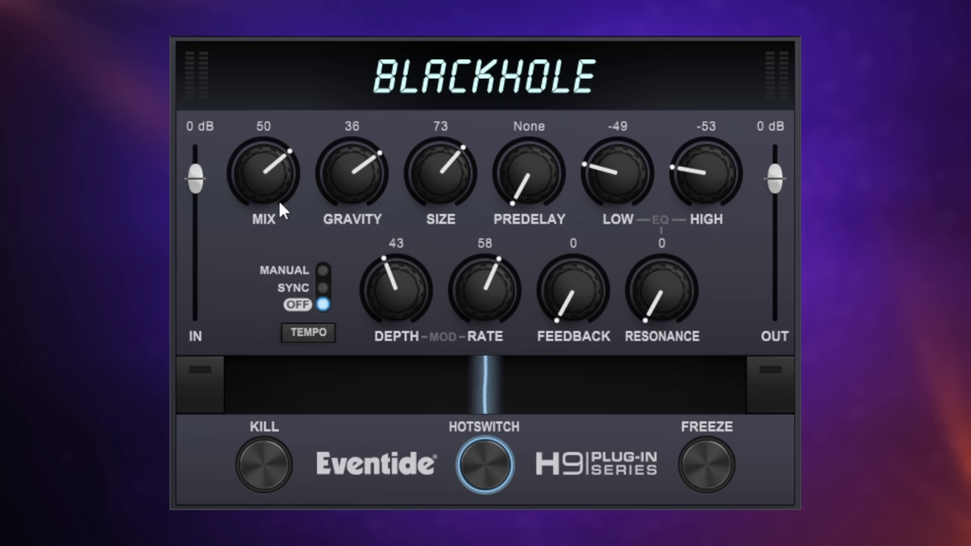
Store Mix 0 at the ribbon's left end and 100 at the right, then sweep the ribbon.
{"action": "mouse_move", "coordinate": [271, 184]}
{"action": "left_mouse_down"}
{"action": "mouse_move", "coordinate": [265, 157]}
{"action": "mouse_move", "coordinate": [261, 170]}
{"action": "left_mouse_up"}
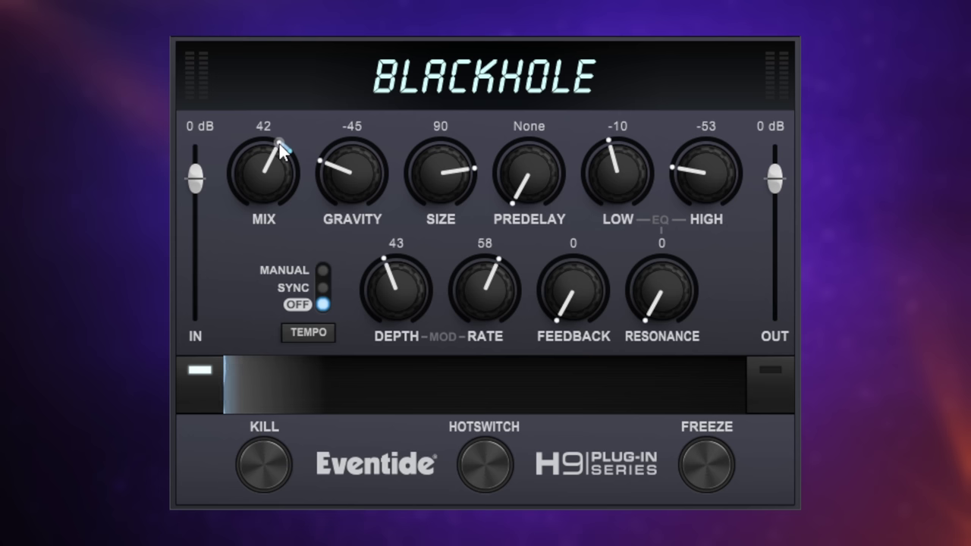
{"action": "left_click_drag", "start_coordinate": [280, 148], "coordinate": [251, 203]}
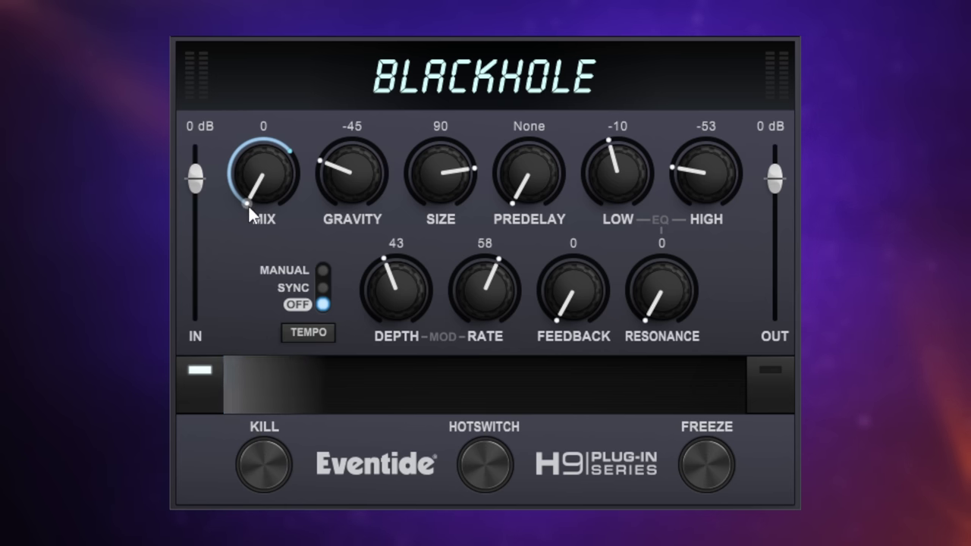
{"action": "left_click_drag", "start_coordinate": [248, 205], "coordinate": [243, 230]}
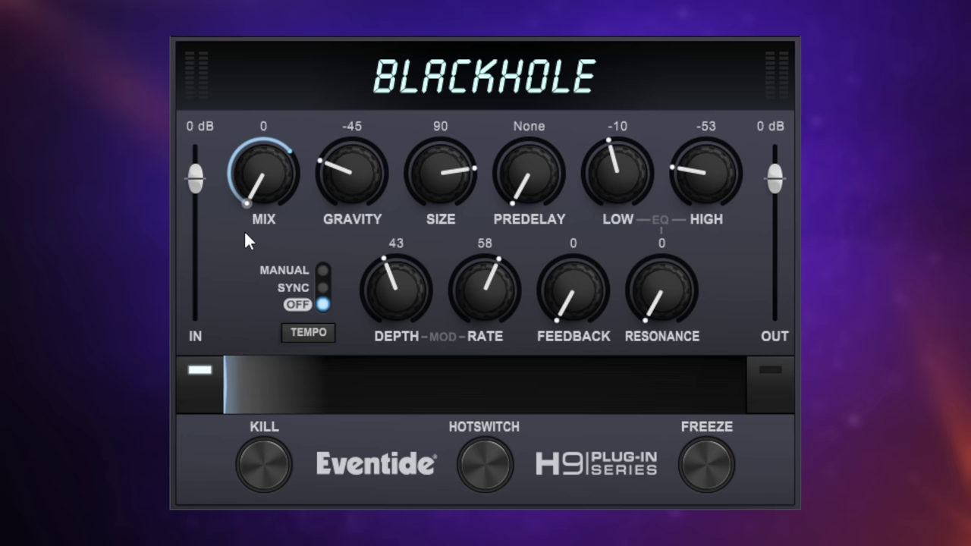
{"action": "left_click", "coordinate": [291, 150]}
{"action": "left_click_drag", "start_coordinate": [292, 153], "coordinate": [270, 207]}
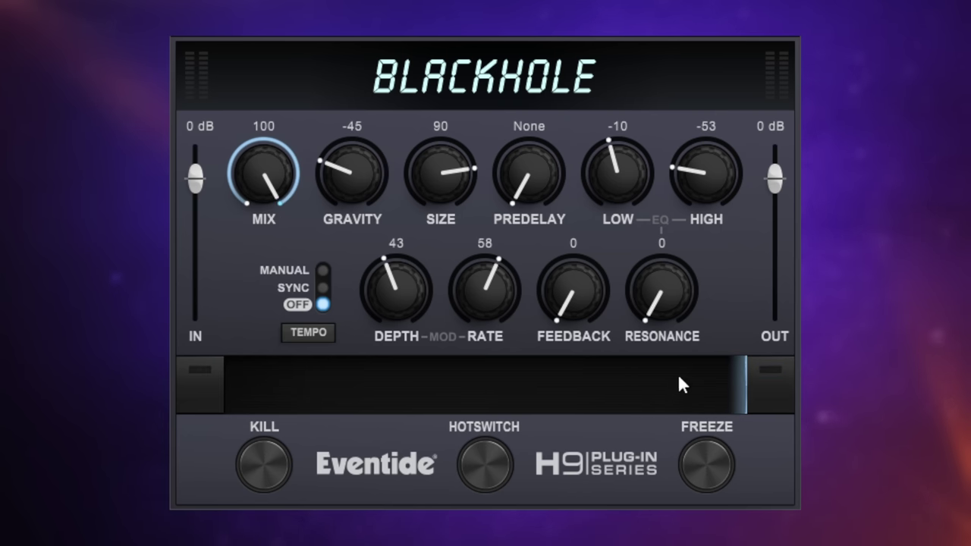
{"action": "left_click_drag", "start_coordinate": [669, 379], "coordinate": [483, 399]}
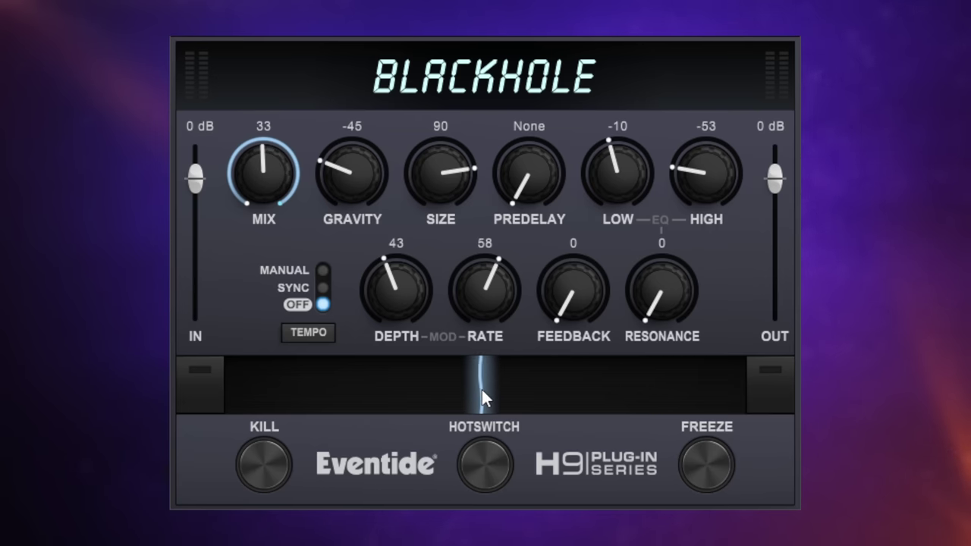
{"action": "left_click_drag", "start_coordinate": [482, 391], "coordinate": [628, 400]}
At the ribbon's right end set Low EQ -92 and Feedback 10, then morph toward the left end.
{"action": "left_click_drag", "start_coordinate": [607, 165], "coordinate": [645, 193]}
{"action": "left_click_drag", "start_coordinate": [609, 139], "coordinate": [596, 196]}
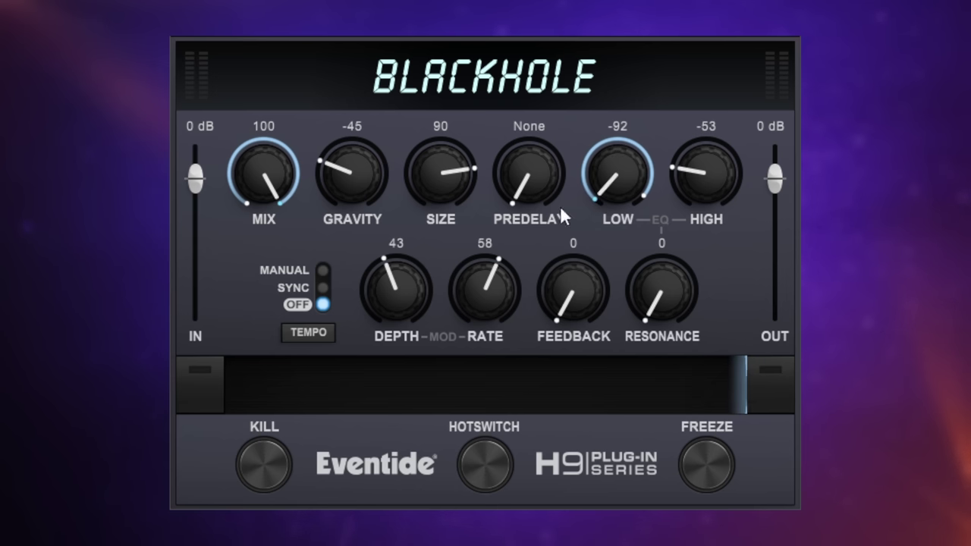
{"action": "left_click_drag", "start_coordinate": [557, 325], "coordinate": [547, 307]}
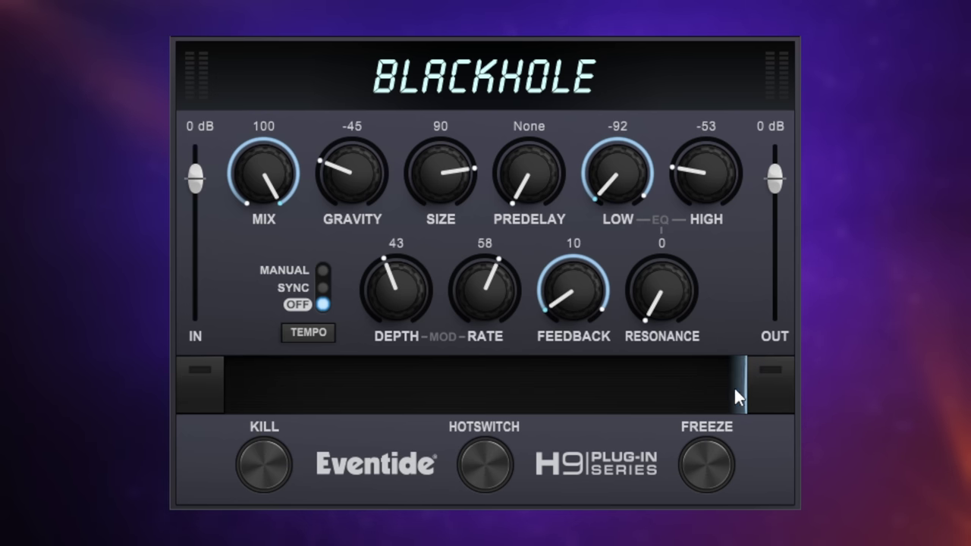
{"action": "mouse_move", "coordinate": [736, 389]}
{"action": "left_mouse_down"}
{"action": "mouse_move", "coordinate": [336, 394]}
{"action": "mouse_move", "coordinate": [639, 372]}
{"action": "mouse_move", "coordinate": [304, 364]}
{"action": "mouse_move", "coordinate": [227, 384]}
{"action": "left_mouse_up"}
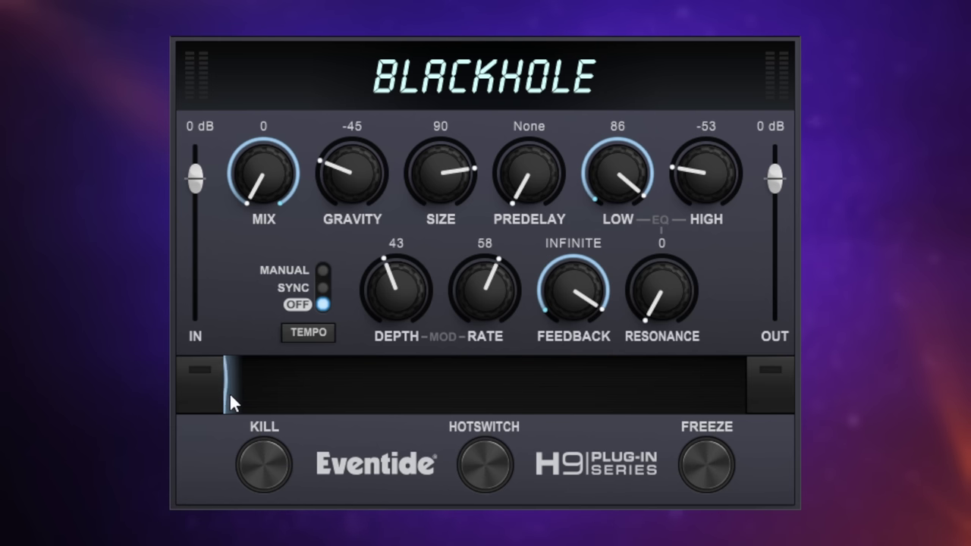
Slide the ribbon from the left end to the right, morphing Mix, Low and Feedback together.
{"action": "left_click_drag", "start_coordinate": [229, 392], "coordinate": [342, 389]}
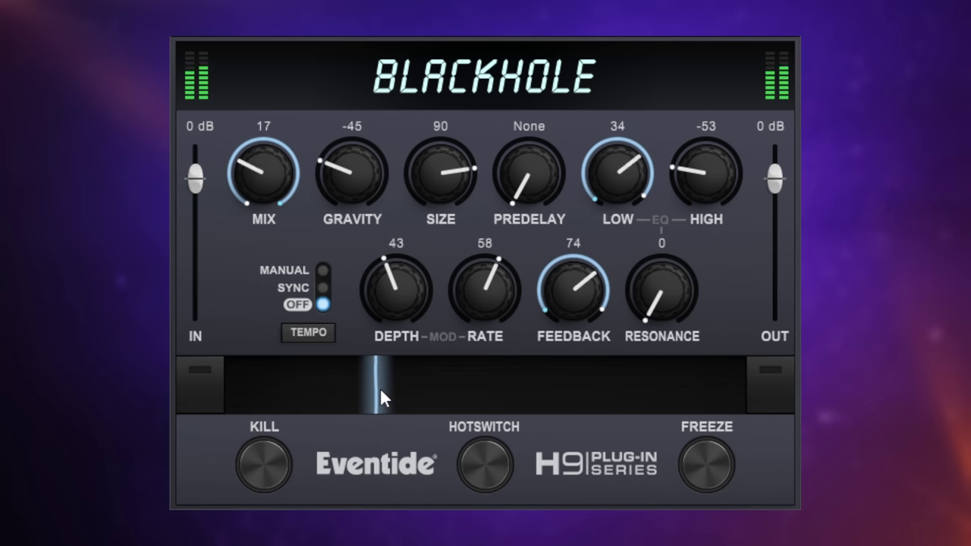
{"action": "left_click_drag", "start_coordinate": [380, 388], "coordinate": [427, 385]}
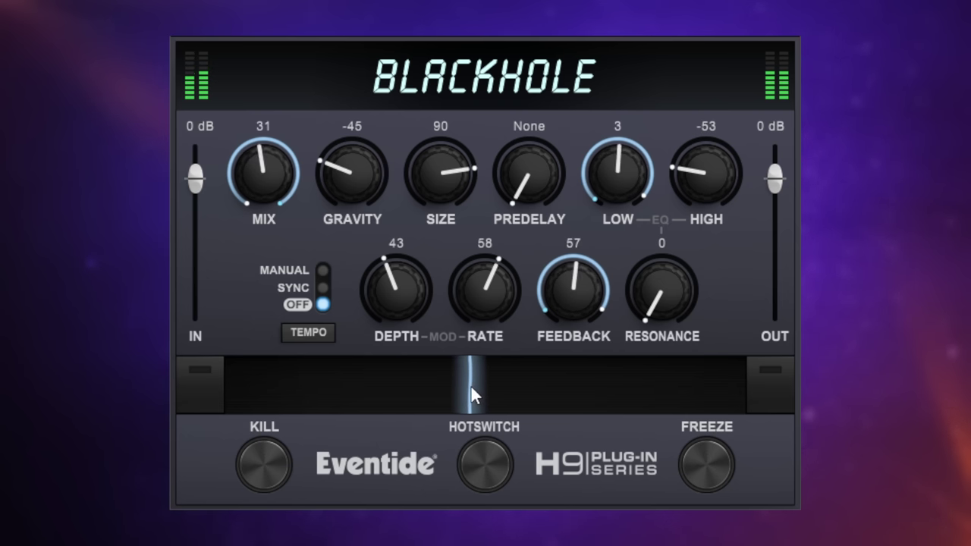
{"action": "left_click_drag", "start_coordinate": [522, 384], "coordinate": [742, 379]}
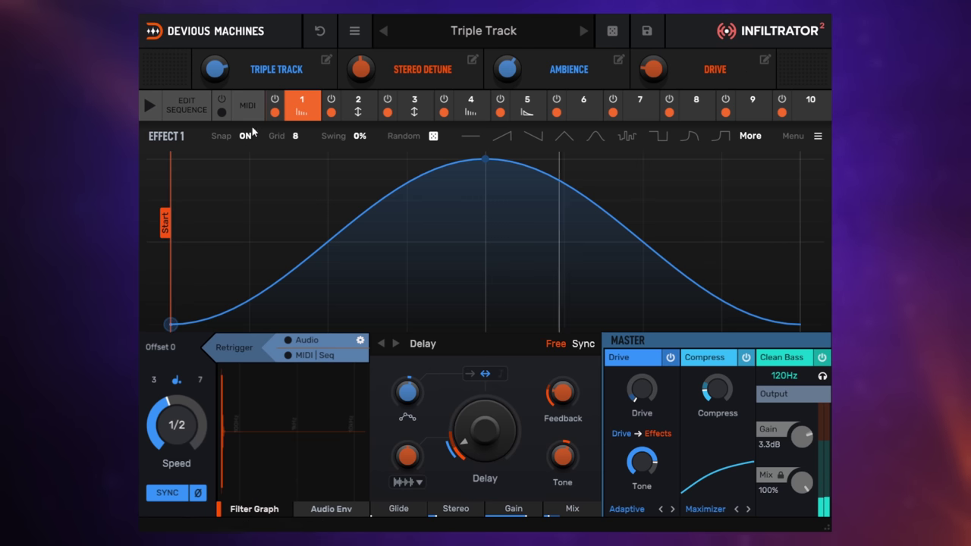
Inspect the Pitch effect and sequence pattern, return to the slot-1 Delay, then open the preset list.
{"action": "left_click", "coordinate": [359, 106]}
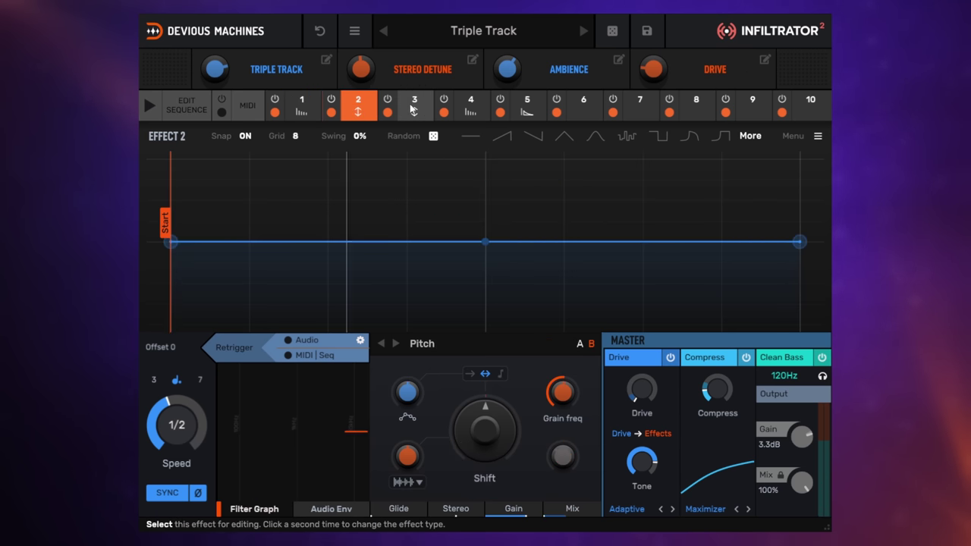
{"action": "left_click", "coordinate": [414, 109]}
{"action": "left_click", "coordinate": [187, 105]}
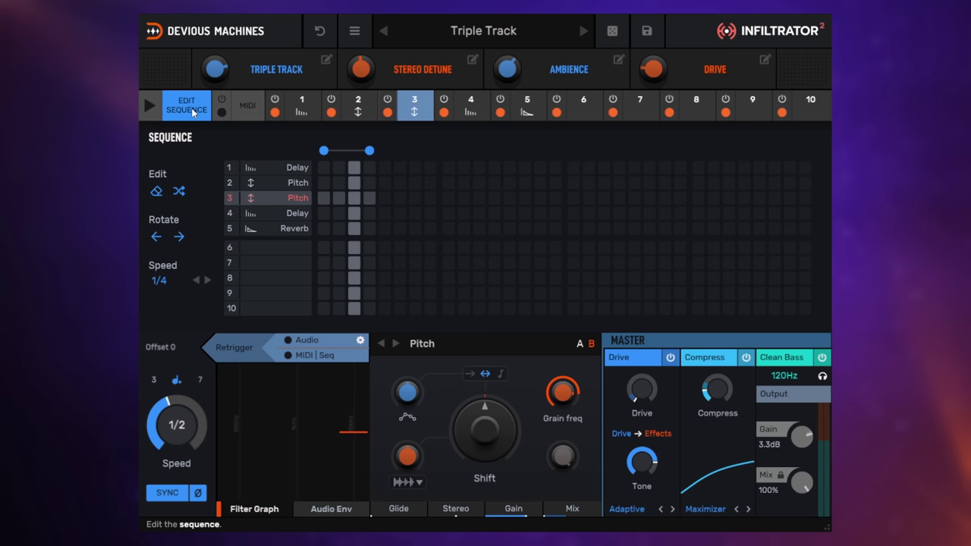
{"action": "left_click", "coordinate": [299, 110]}
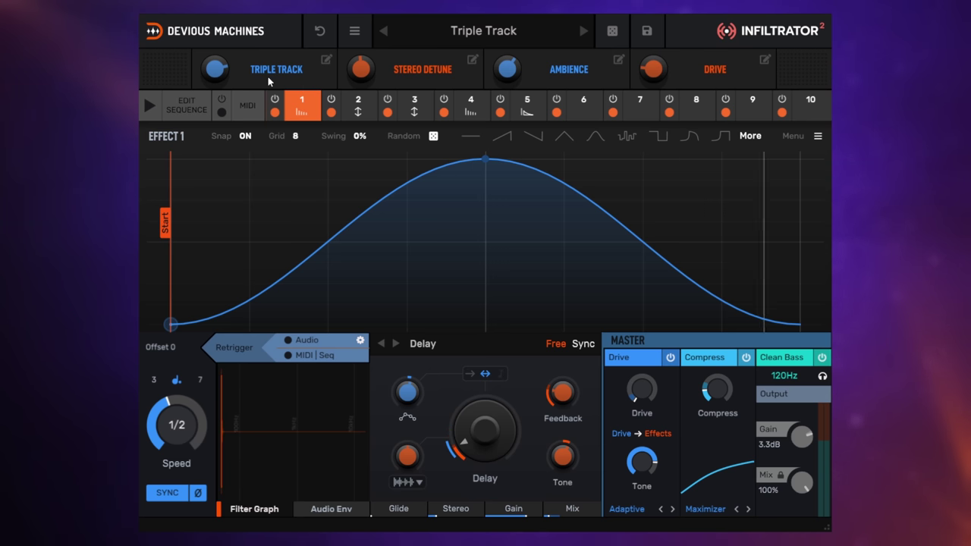
{"action": "left_click", "coordinate": [489, 33]}
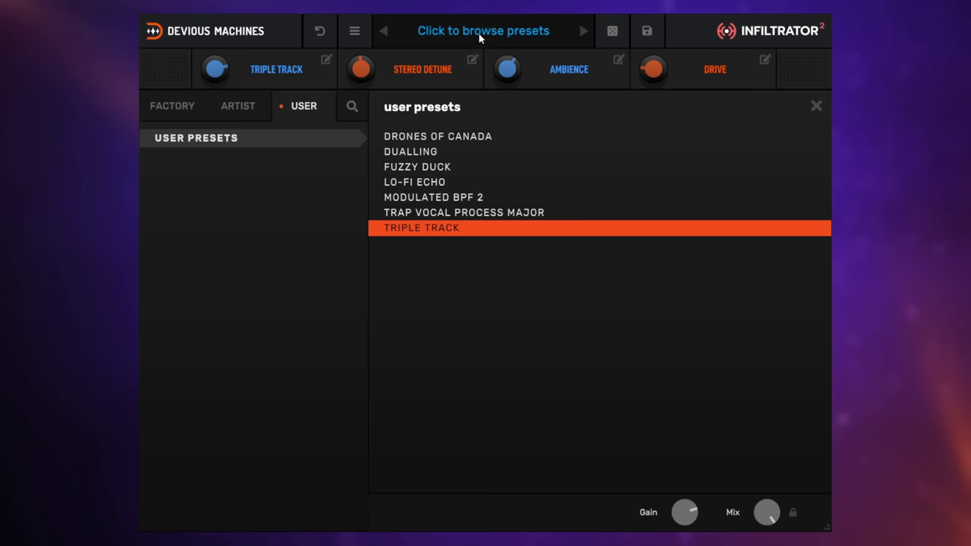
Load the Dualling preset and lower the output volume to -1.6 dB.
{"action": "left_click", "coordinate": [409, 152]}
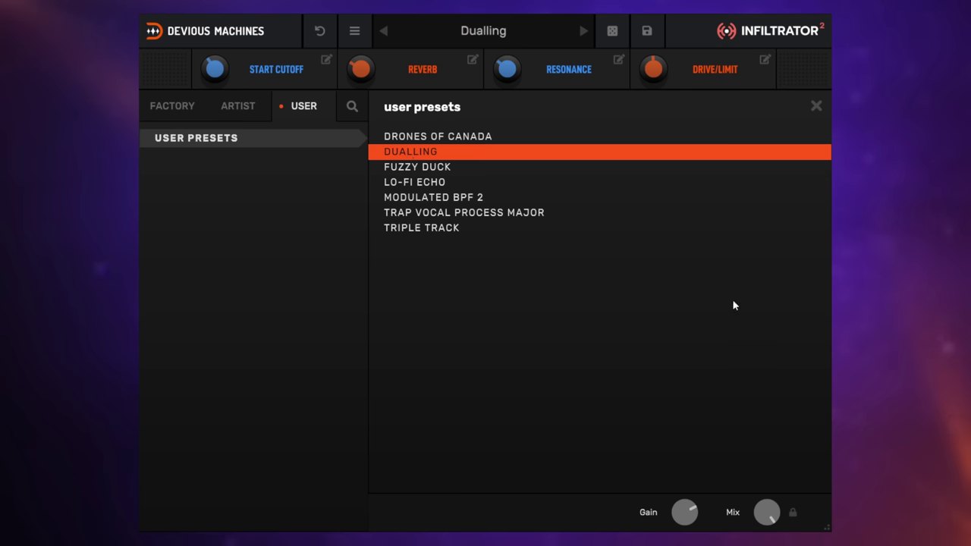
{"action": "left_click", "coordinate": [817, 107]}
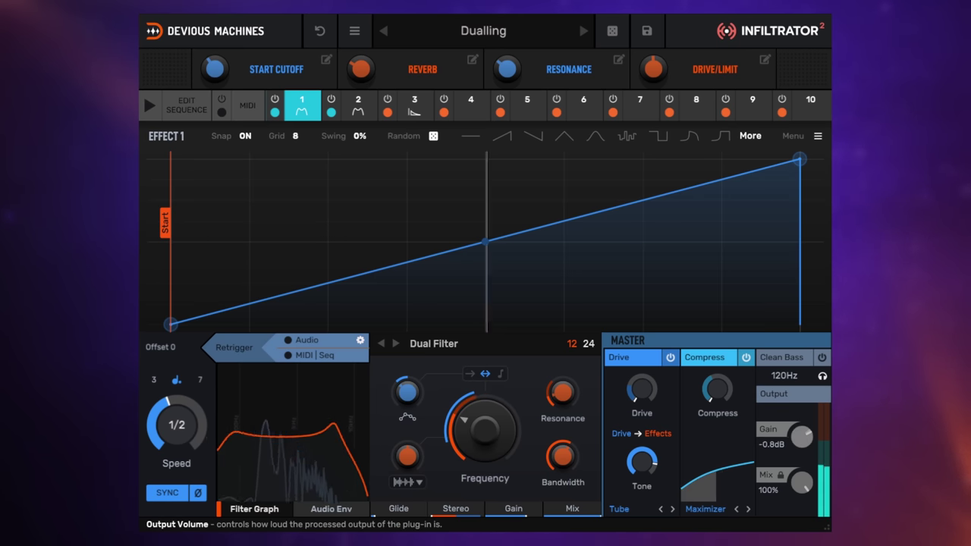
{"action": "left_click_drag", "start_coordinate": [801, 436], "coordinate": [801, 444]}
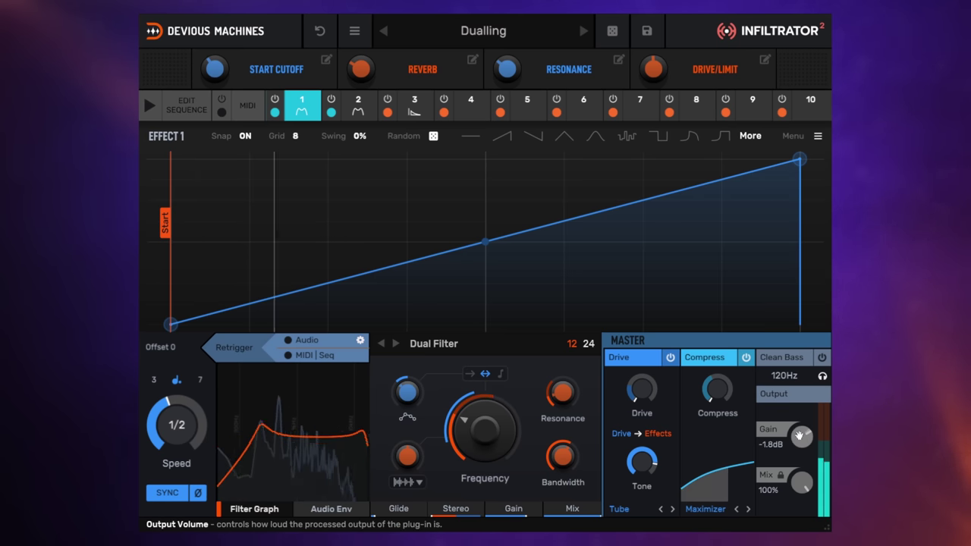
Step through Fuzzy Duck and Lo-fi Echo to the Modulated BPF 2 preset.
{"action": "left_click", "coordinate": [583, 31]}
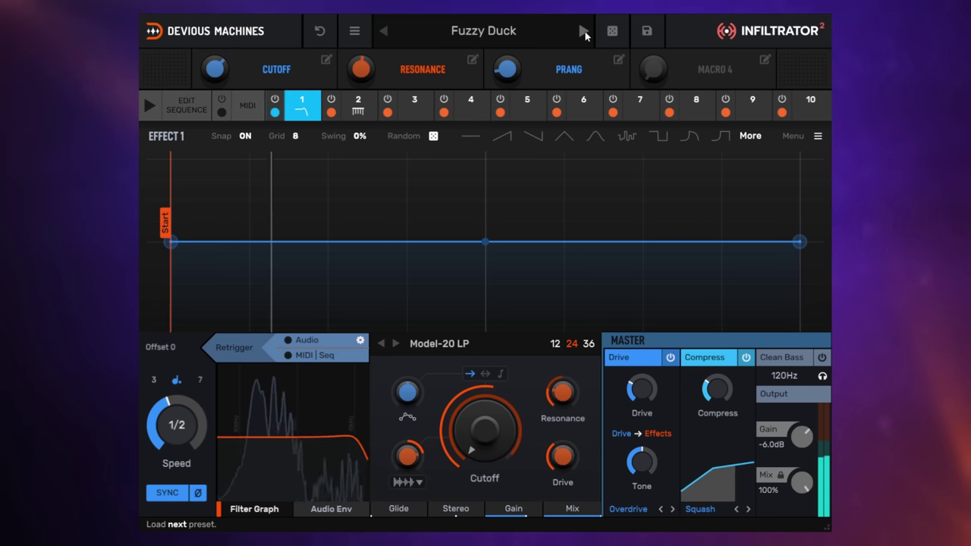
{"action": "left_click", "coordinate": [584, 31]}
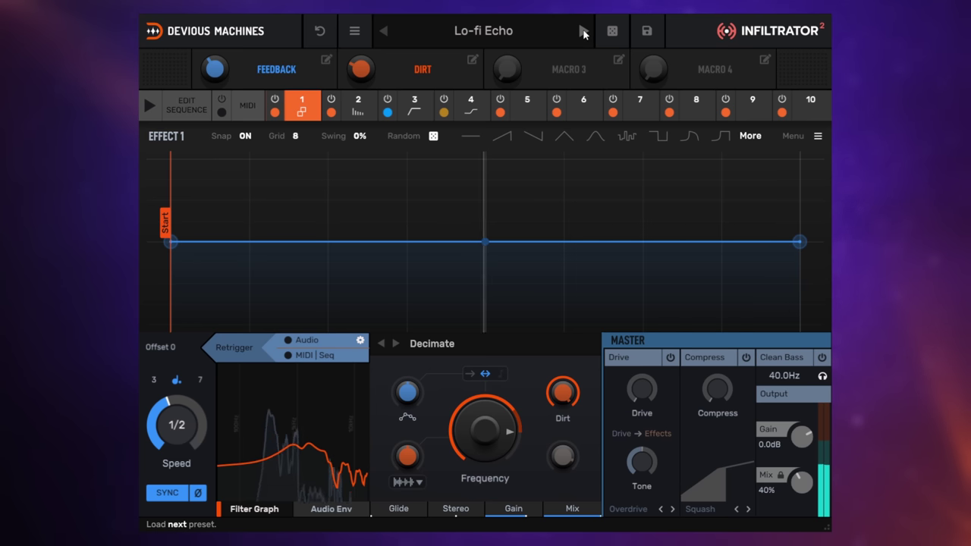
{"action": "left_click", "coordinate": [583, 31]}
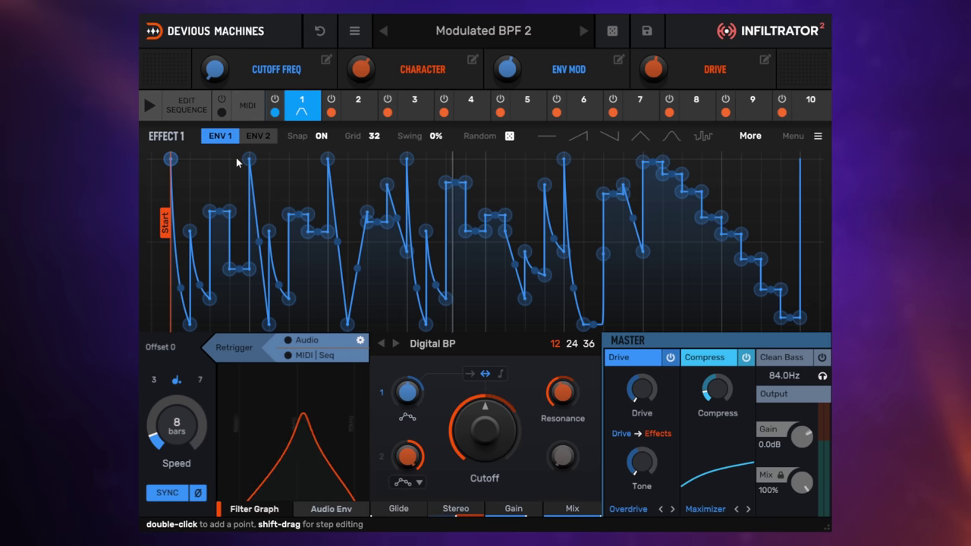
Load Trap Vocal Process Major, inspect its Pitch and Delay effects, and switch Pitch off.
{"action": "left_click", "coordinate": [584, 31]}
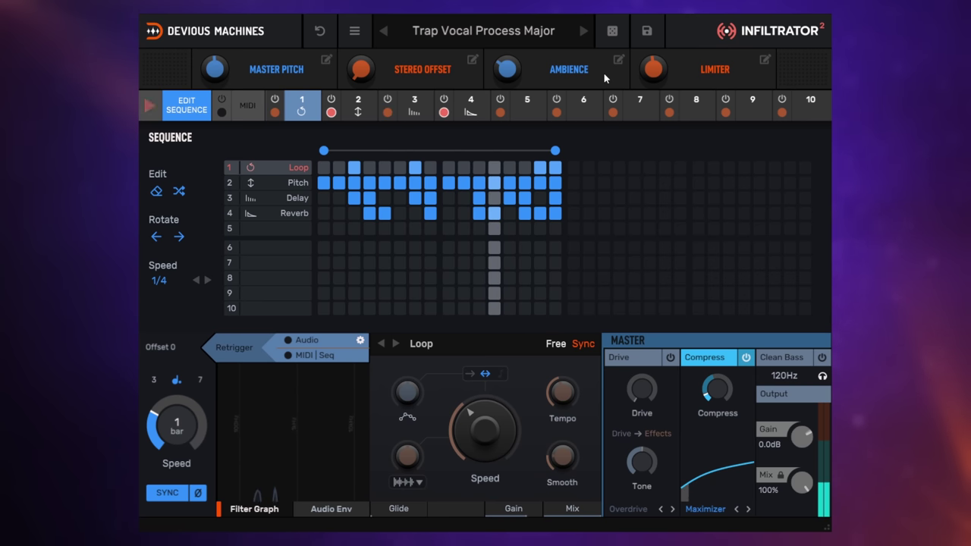
{"action": "left_click", "coordinate": [275, 182]}
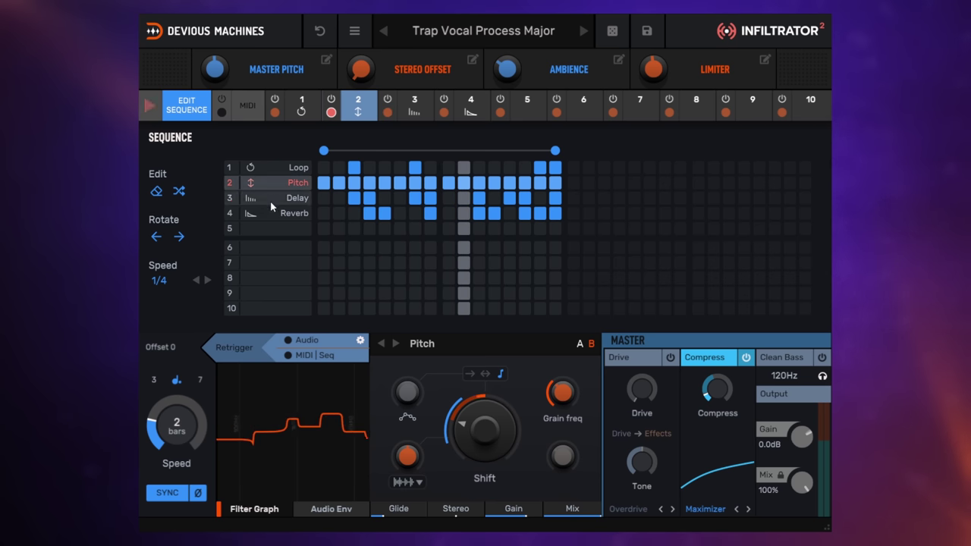
{"action": "left_click", "coordinate": [414, 108]}
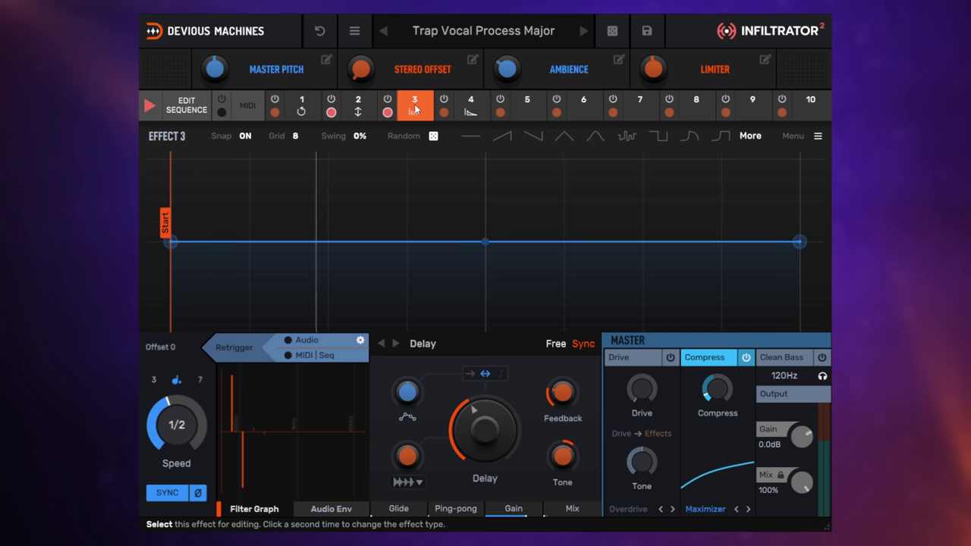
{"action": "left_click", "coordinate": [331, 99]}
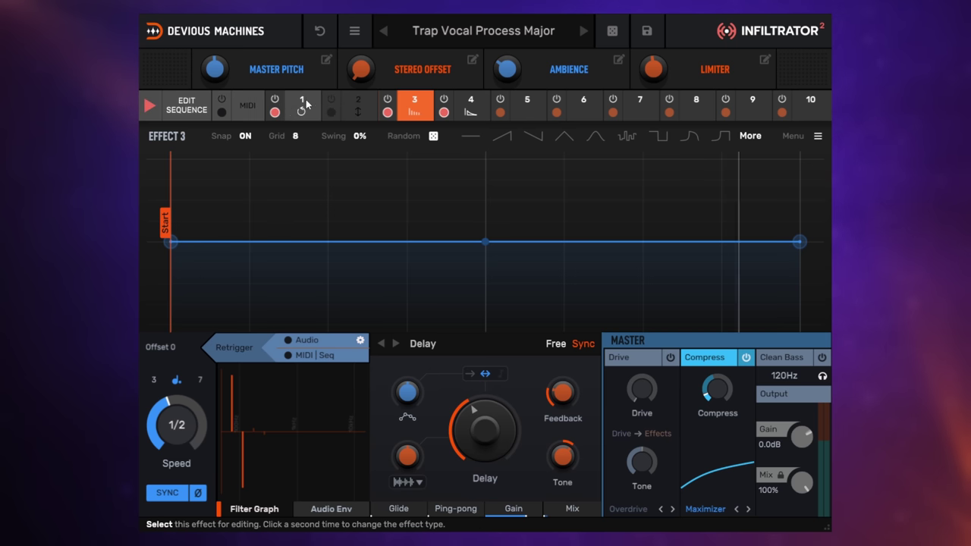
Stop playback and bring up the Infiltrator 2 product page, priced $85.00 against a $115.00 list price.
{"action": "key", "text": "space"}
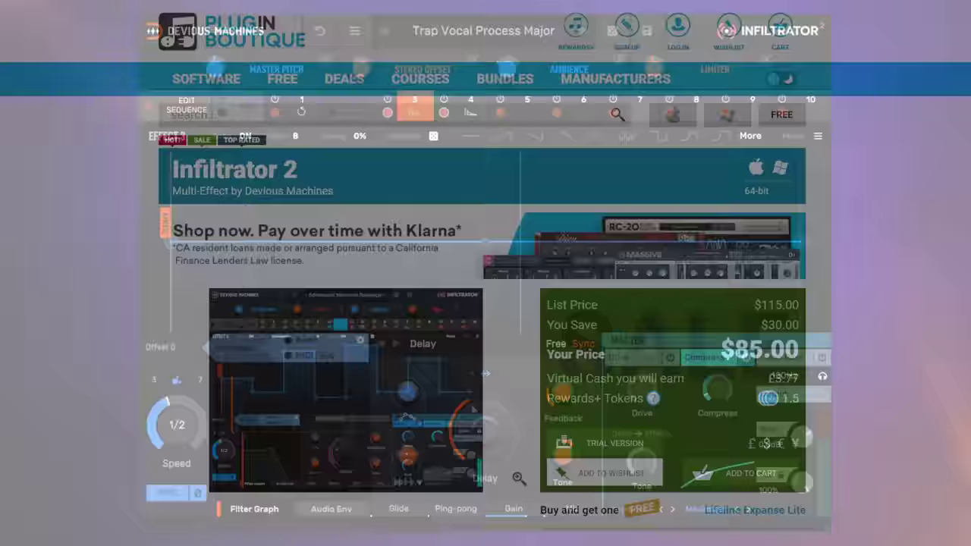